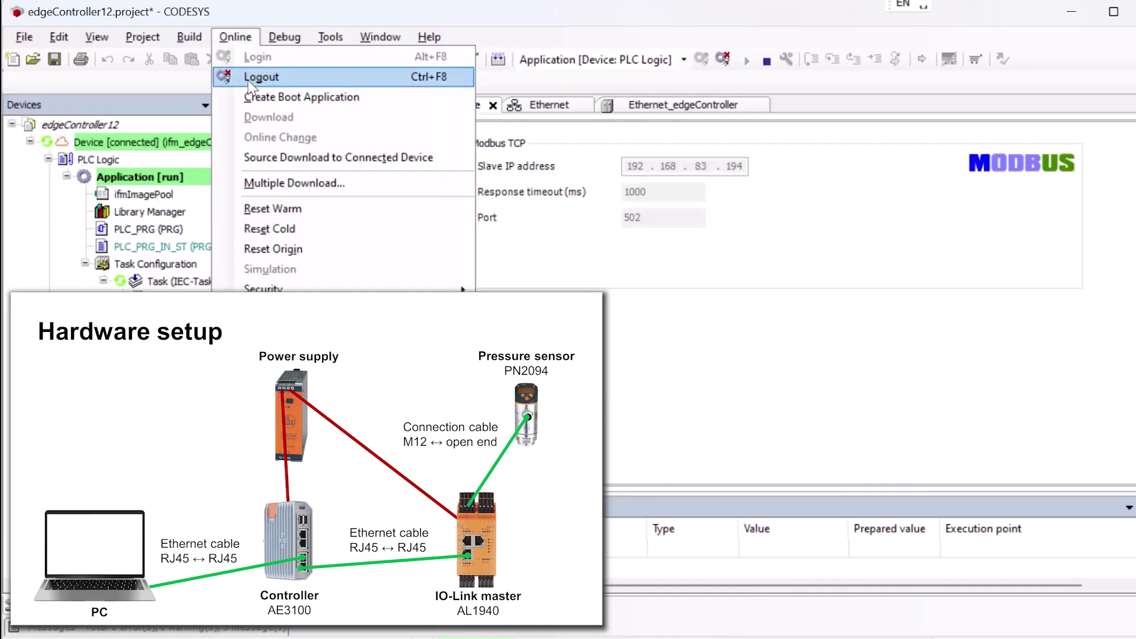
Step: Log out of the controller and start a new Modbus slave channel with access type Write Multiple Registers (Function Code 16)
{"action": "left_click", "coordinate": [260, 77]}
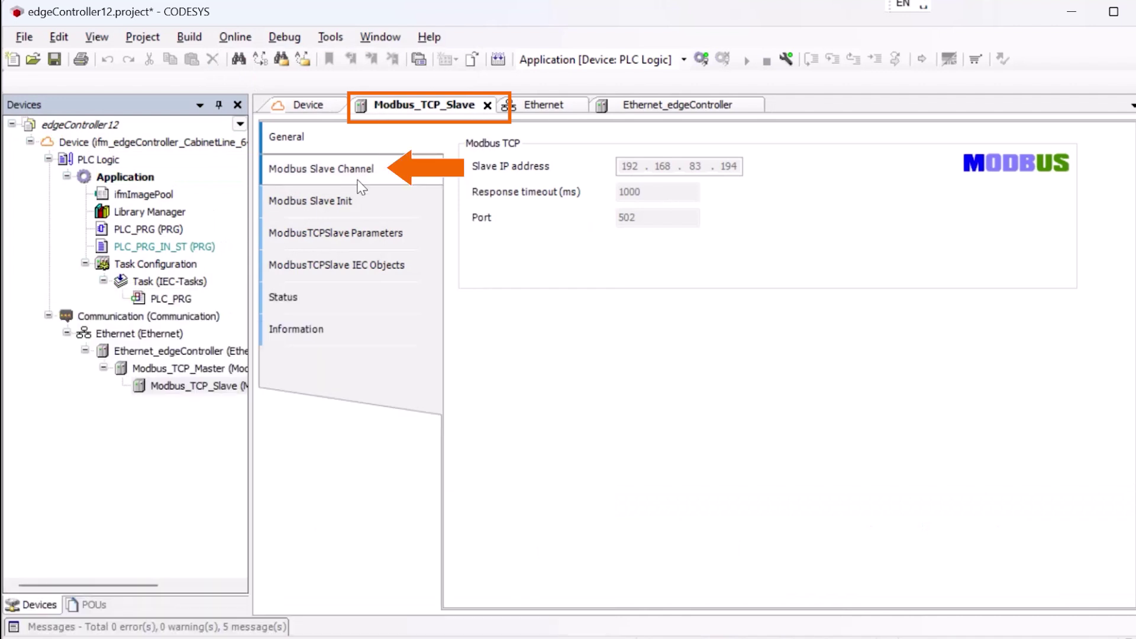
{"action": "left_click", "coordinate": [361, 171]}
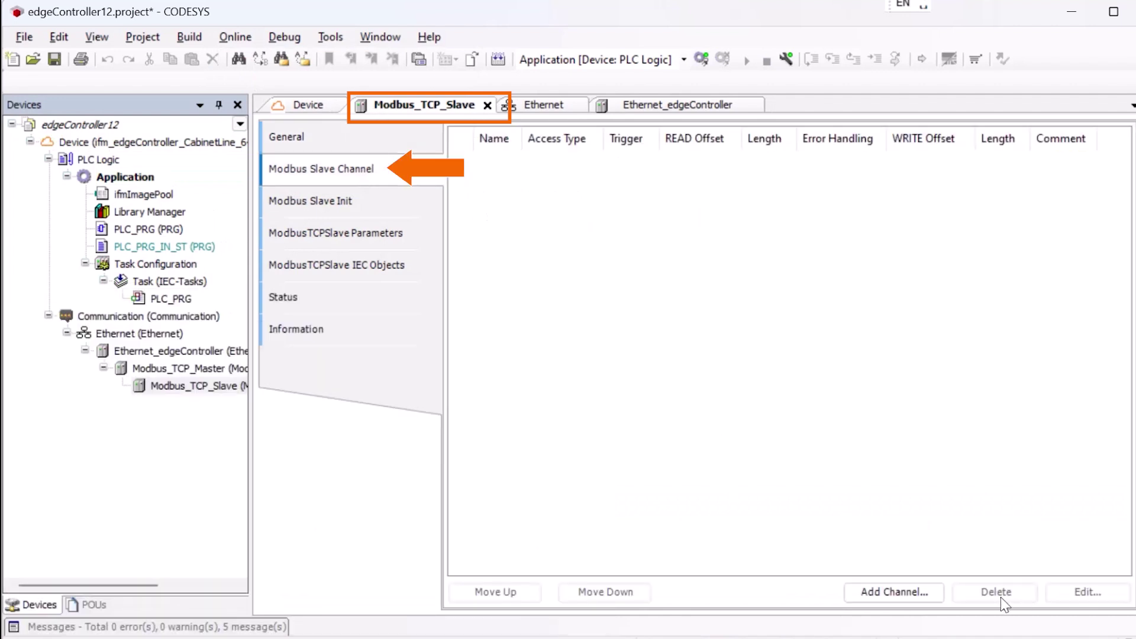
{"action": "left_click", "coordinate": [876, 595]}
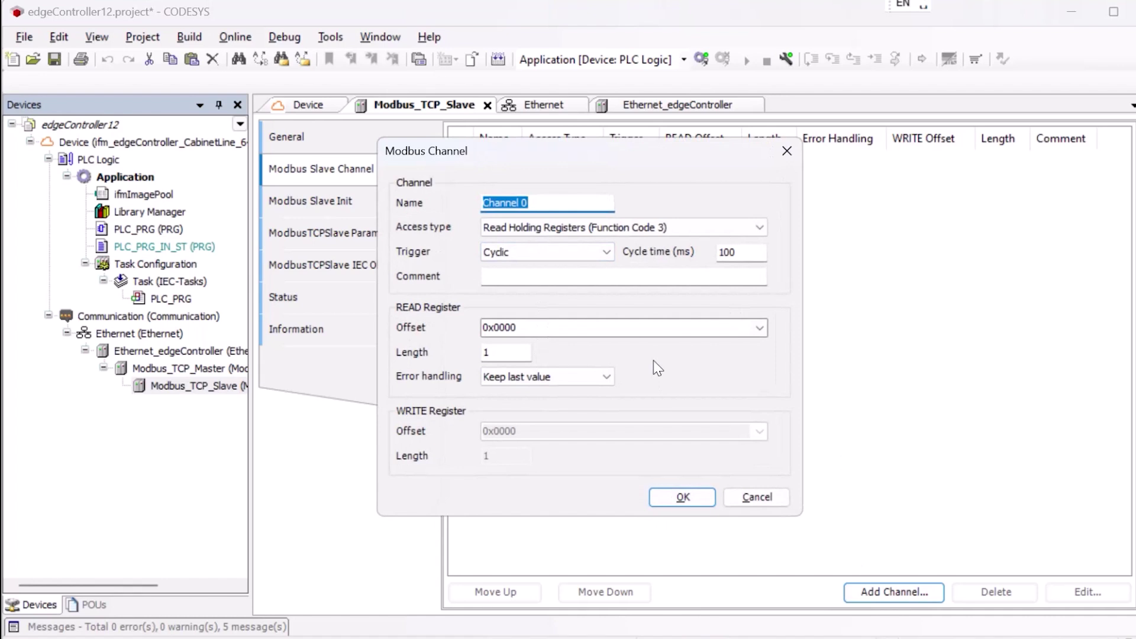
{"action": "left_click", "coordinate": [652, 231]}
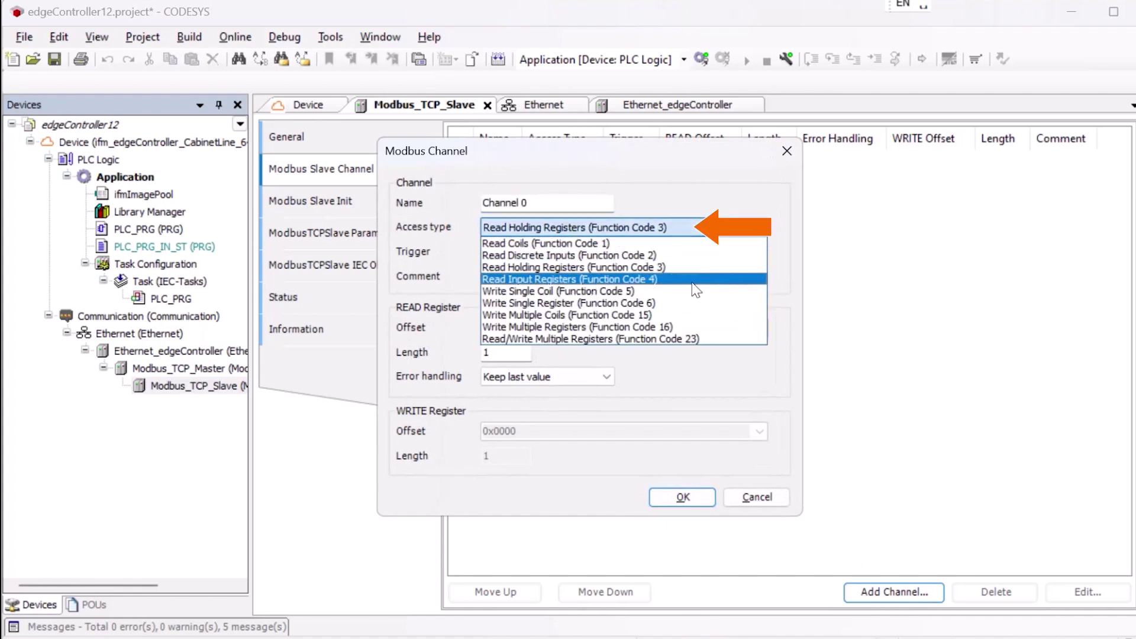
{"action": "left_click", "coordinate": [690, 326]}
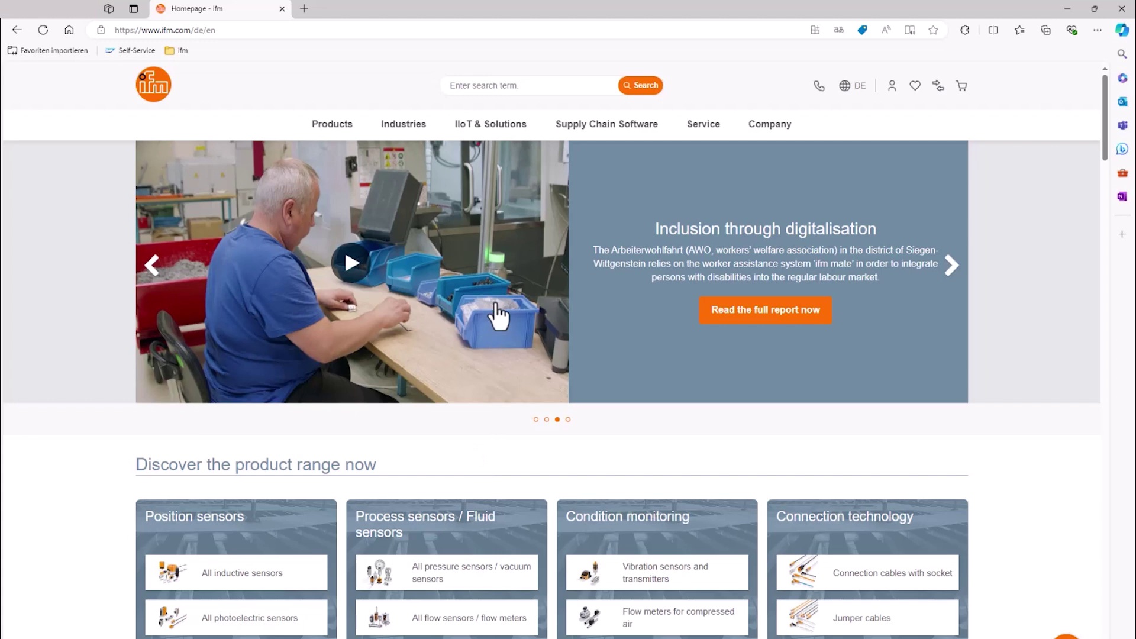
Step: Switch to the ifm website in the browser, search for al1940 and open the AL1940 product page
{"action": "left_click", "coordinate": [473, 85]}
{"action": "type", "text": "al"}
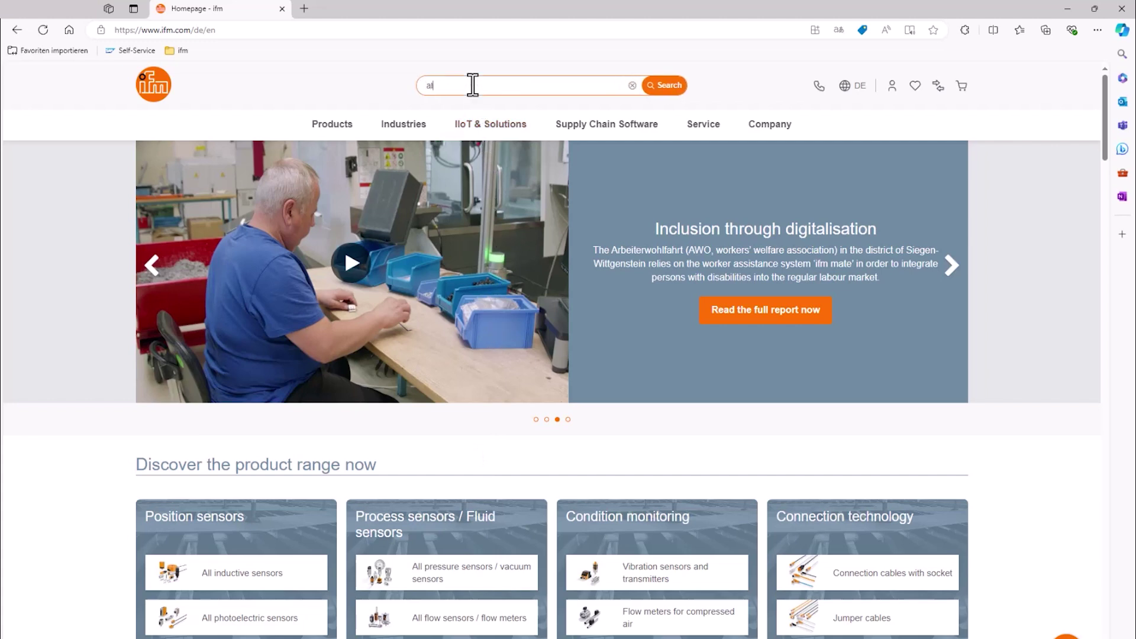
{"action": "type", "text": "1940"}
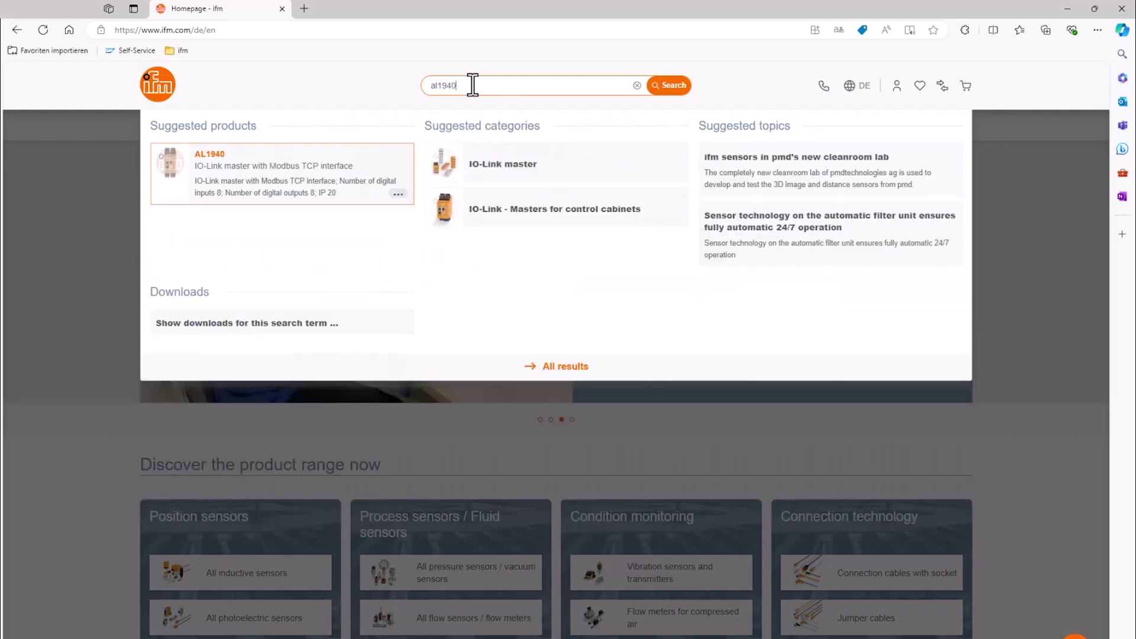
{"action": "left_click", "coordinate": [215, 170]}
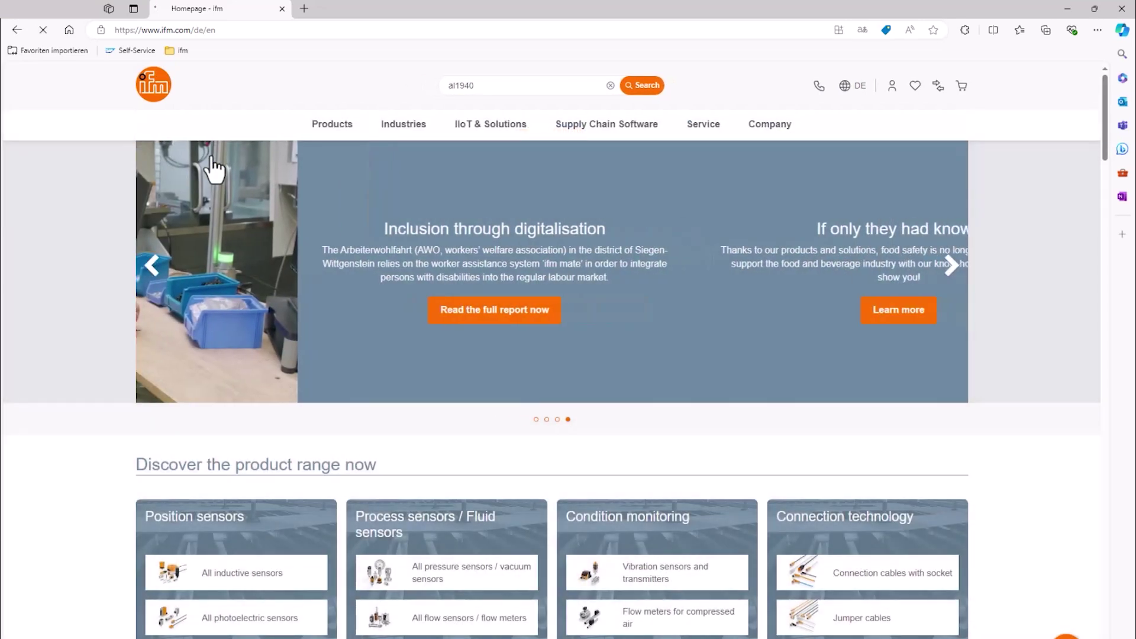
Step: Open the English device manual for firmware 3.1.x from the AL1940 downloads
{"action": "scroll", "coordinate": [438, 402], "scroll_direction": "down", "scroll_amount": 6}
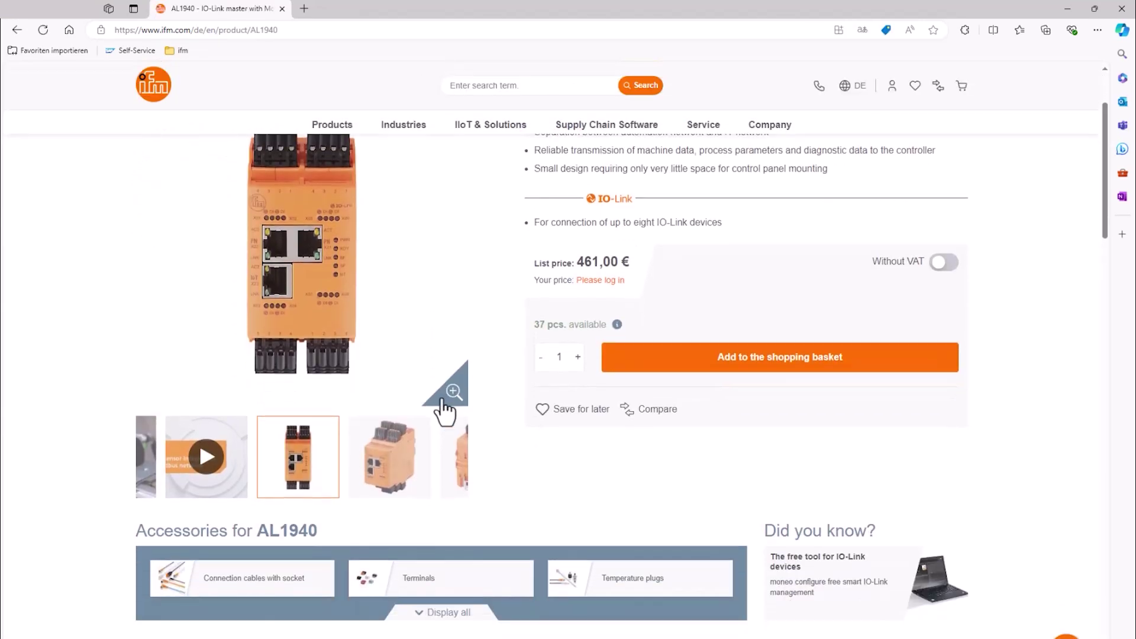
{"action": "left_click", "coordinate": [493, 444]}
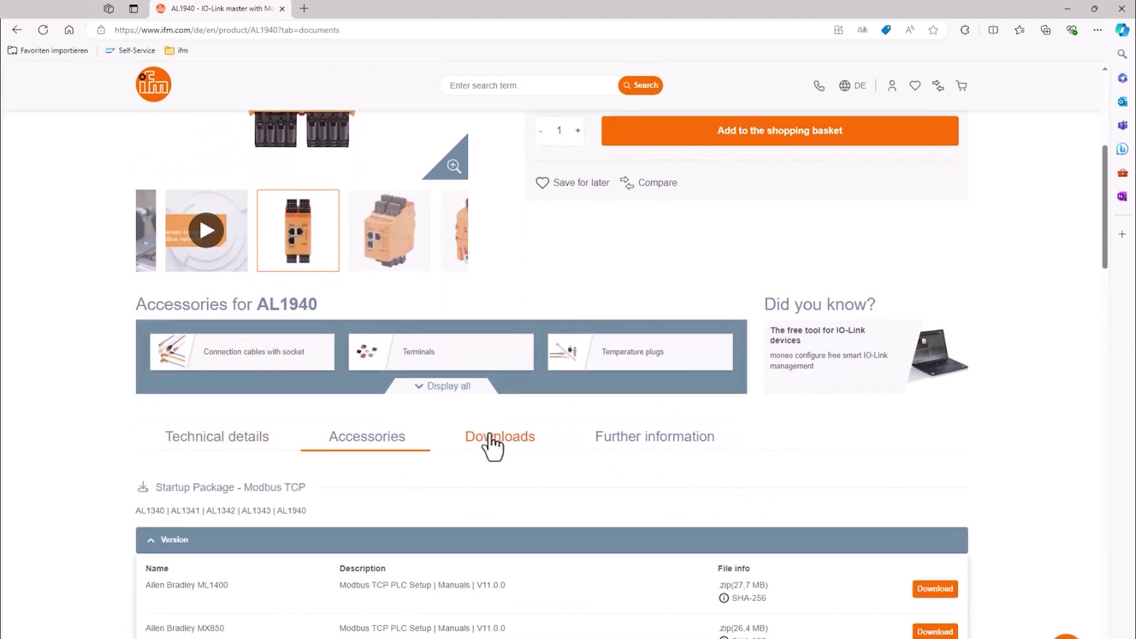
{"action": "scroll", "coordinate": [418, 464], "scroll_direction": "down", "scroll_amount": 13}
{"action": "scroll", "coordinate": [399, 454], "scroll_direction": "down", "scroll_amount": 20}
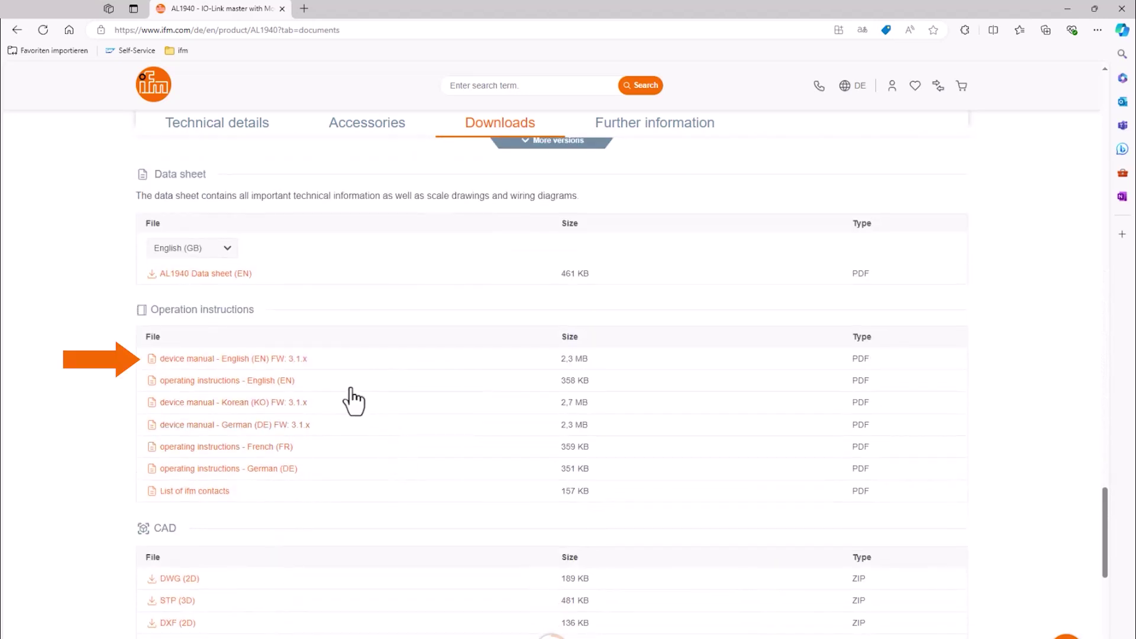
{"action": "left_click", "coordinate": [185, 359]}
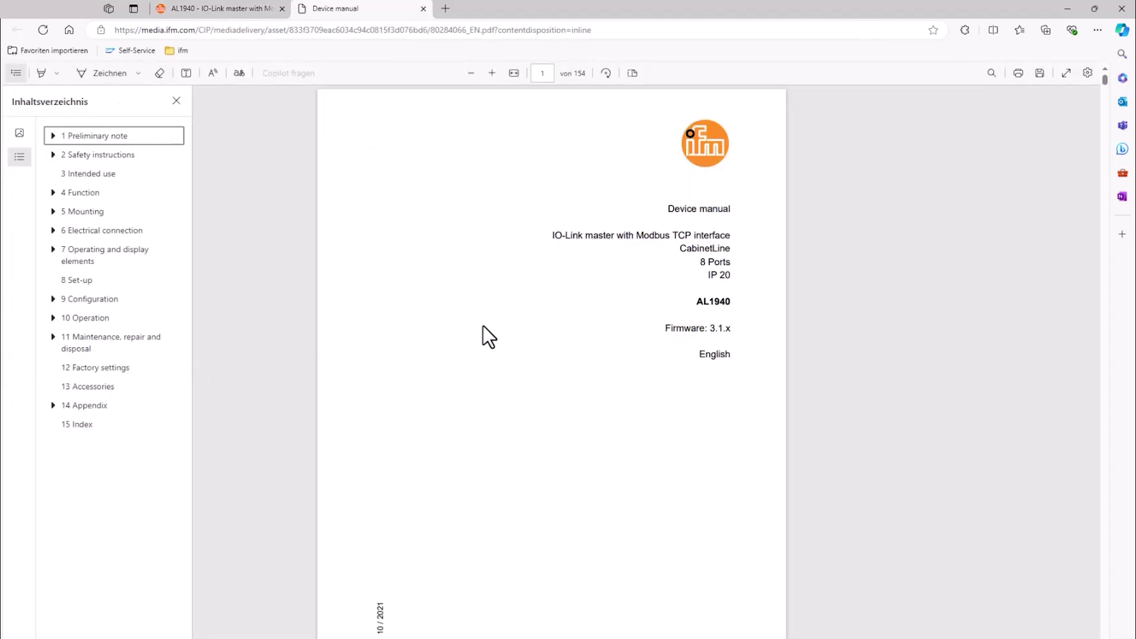
Step: Look up Set IO-Link ports in the manual, following its references to the configuration area and the port X01 configuration mapping
{"action": "scroll", "coordinate": [483, 327], "scroll_direction": "down", "scroll_amount": 20}
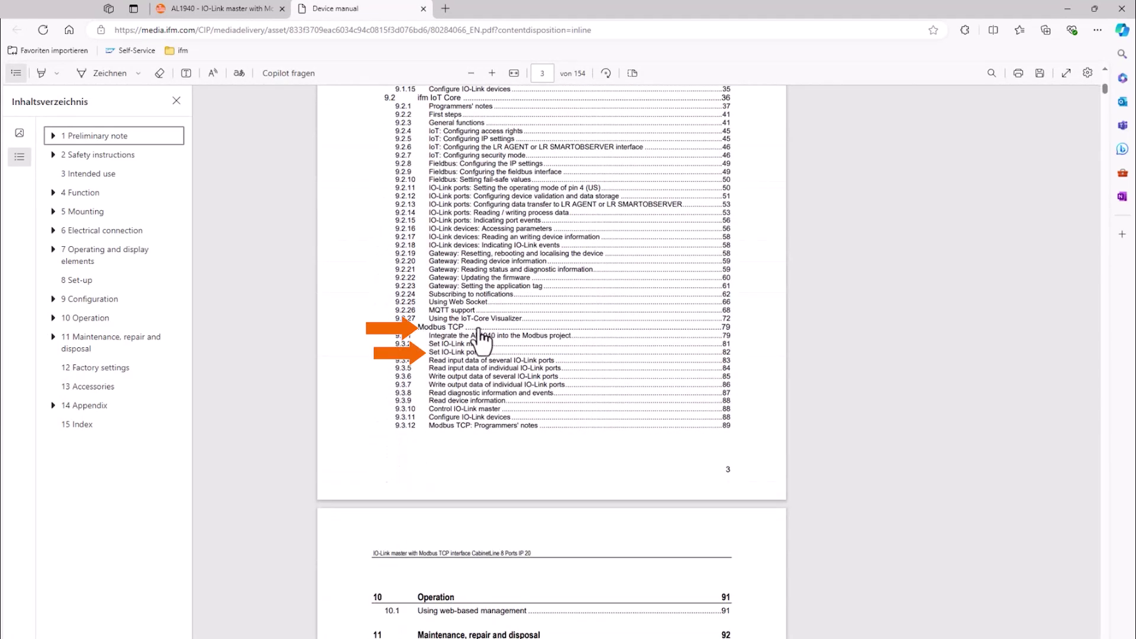
{"action": "left_click", "coordinate": [457, 356]}
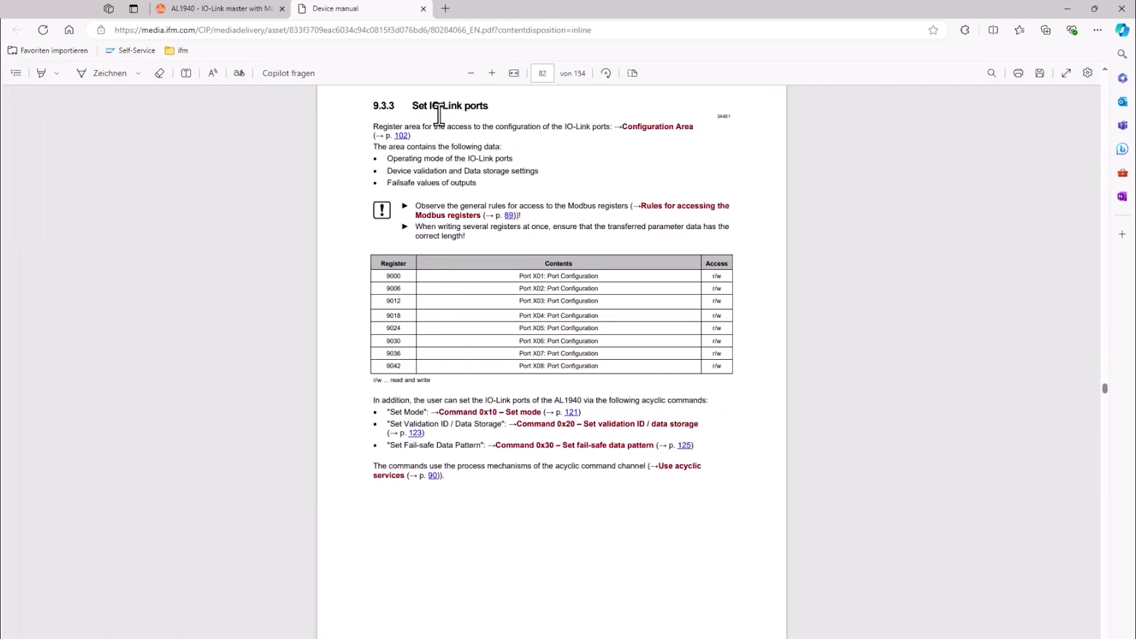
{"action": "left_click_drag", "start_coordinate": [412, 106], "coordinate": [493, 108]}
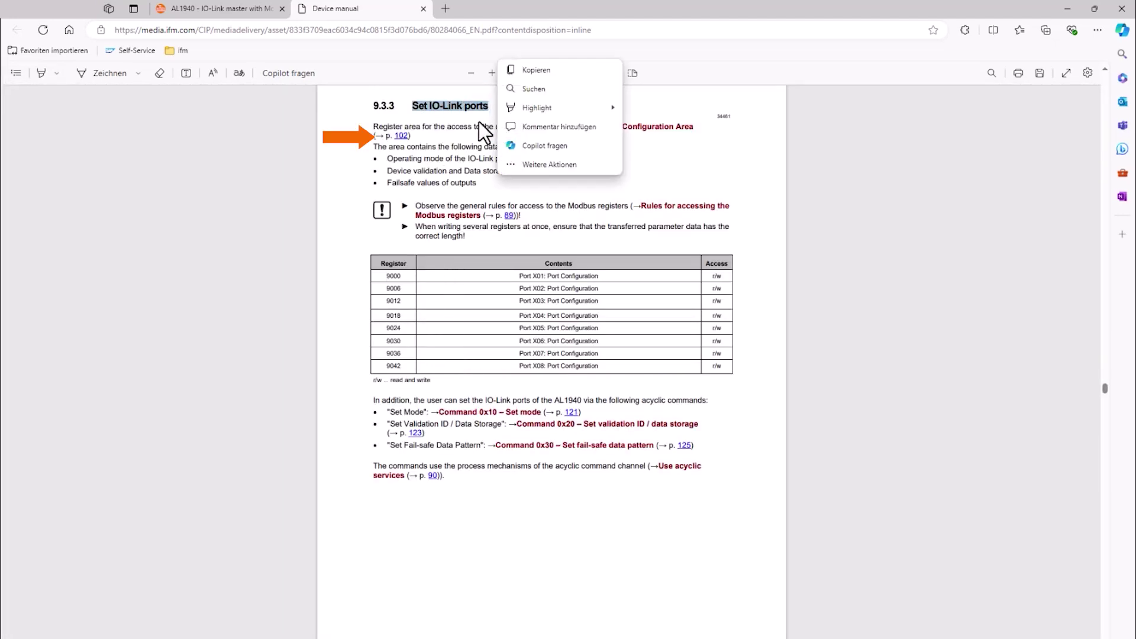
{"action": "left_click", "coordinate": [478, 122]}
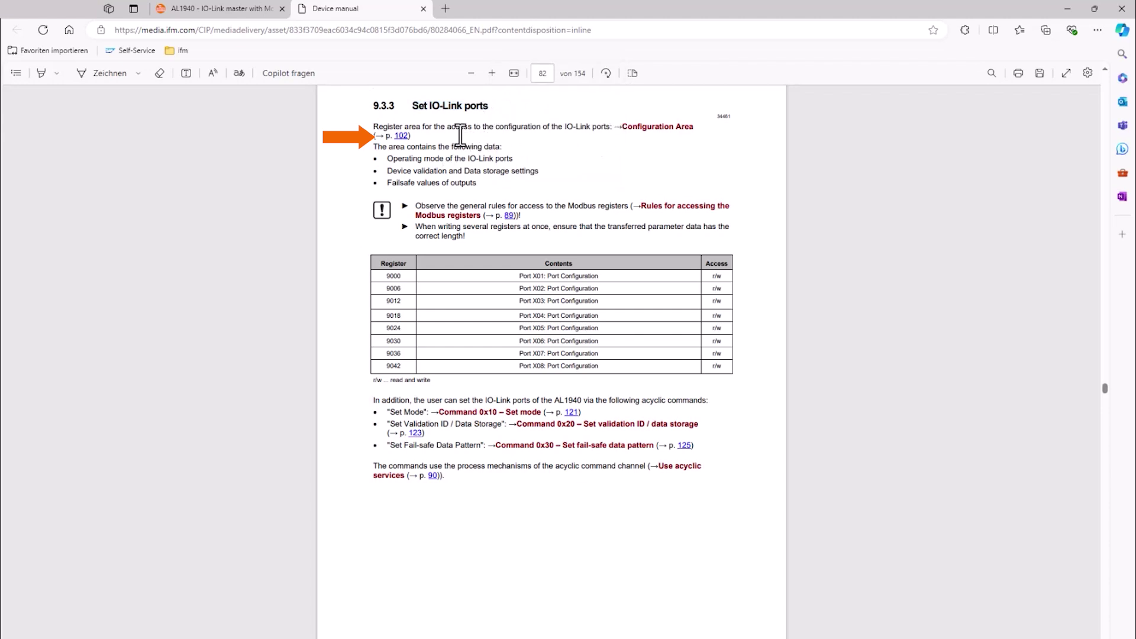
{"action": "left_click", "coordinate": [401, 137]}
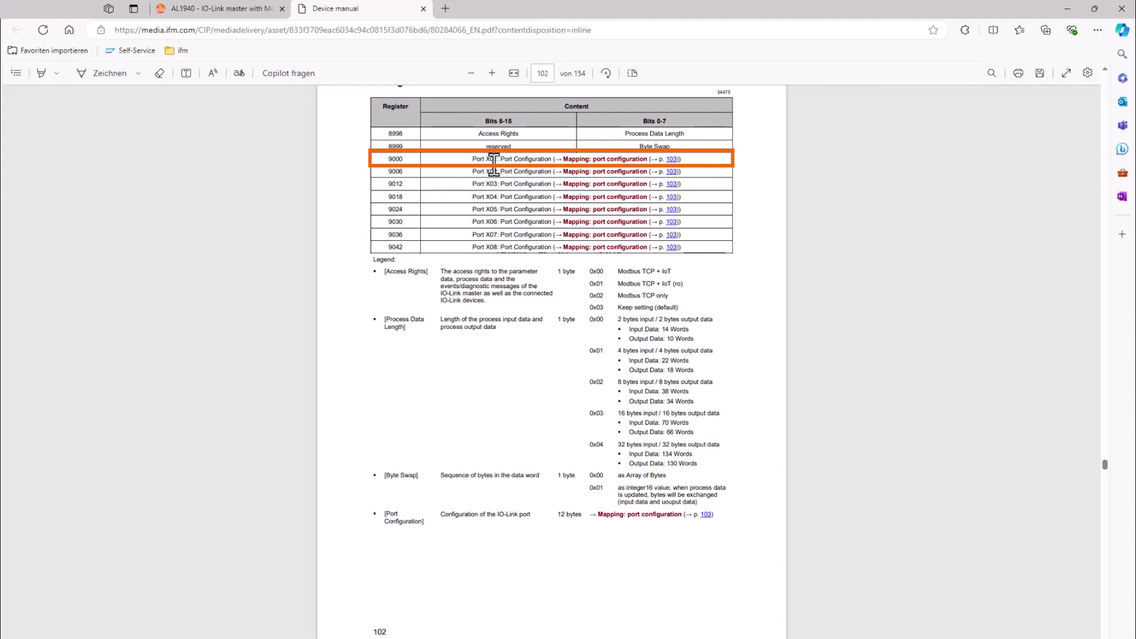
{"action": "left_click", "coordinate": [674, 165]}
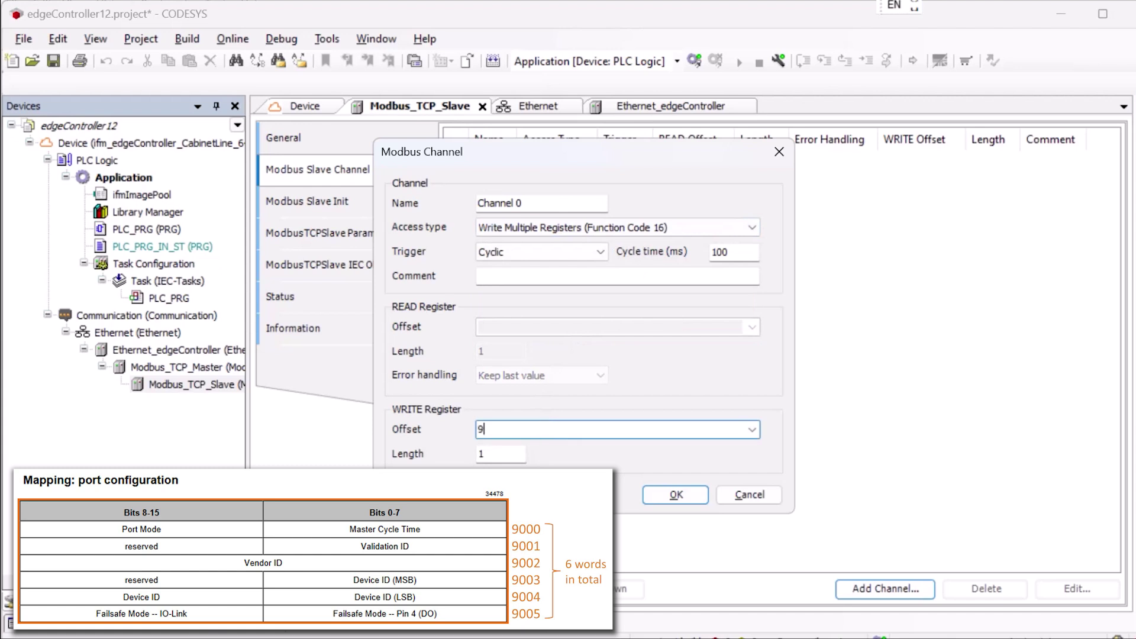
Step: Back in CODESYS, give the new channel a write register offset of 9000 and a length of 6, and add it
{"action": "type", "text": "000"}
{"action": "key", "text": "Tab"}
{"action": "type", "text": "6"}
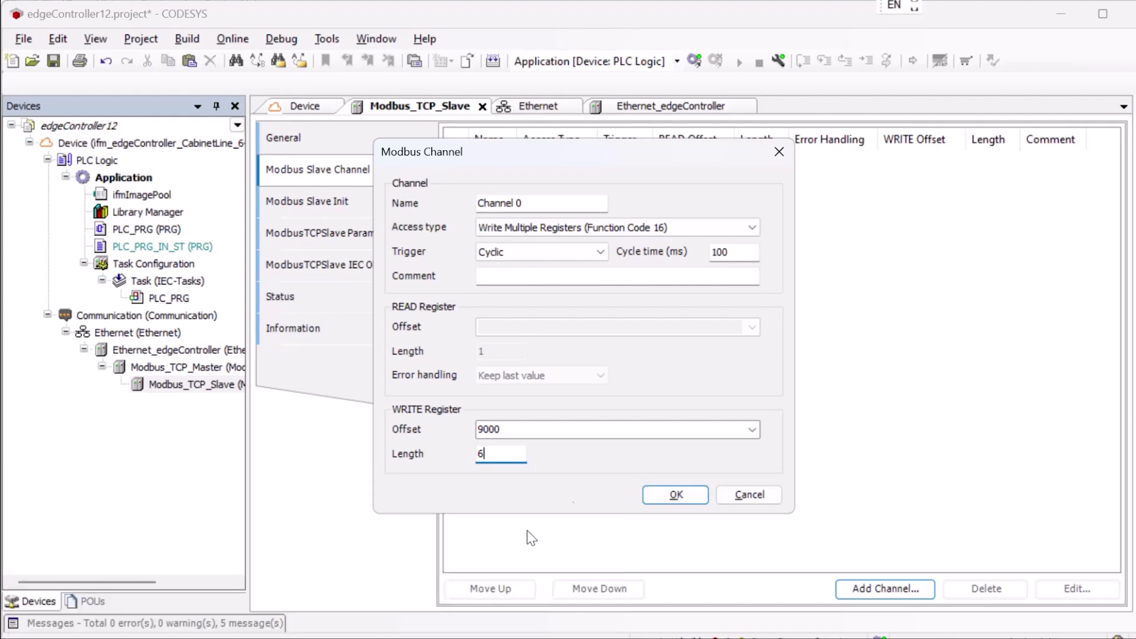
{"action": "left_click", "coordinate": [676, 495]}
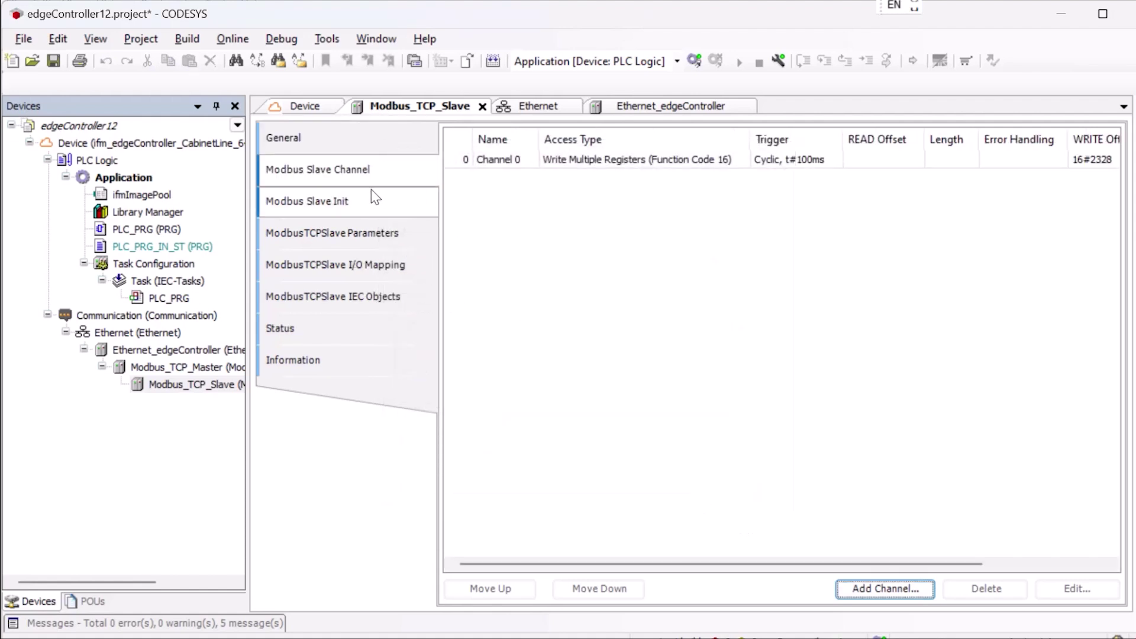
Step: Show the Modbus TCP slave's I/O mapping, and log in to the controller while downloading the latest code changes
{"action": "left_click", "coordinate": [385, 265]}
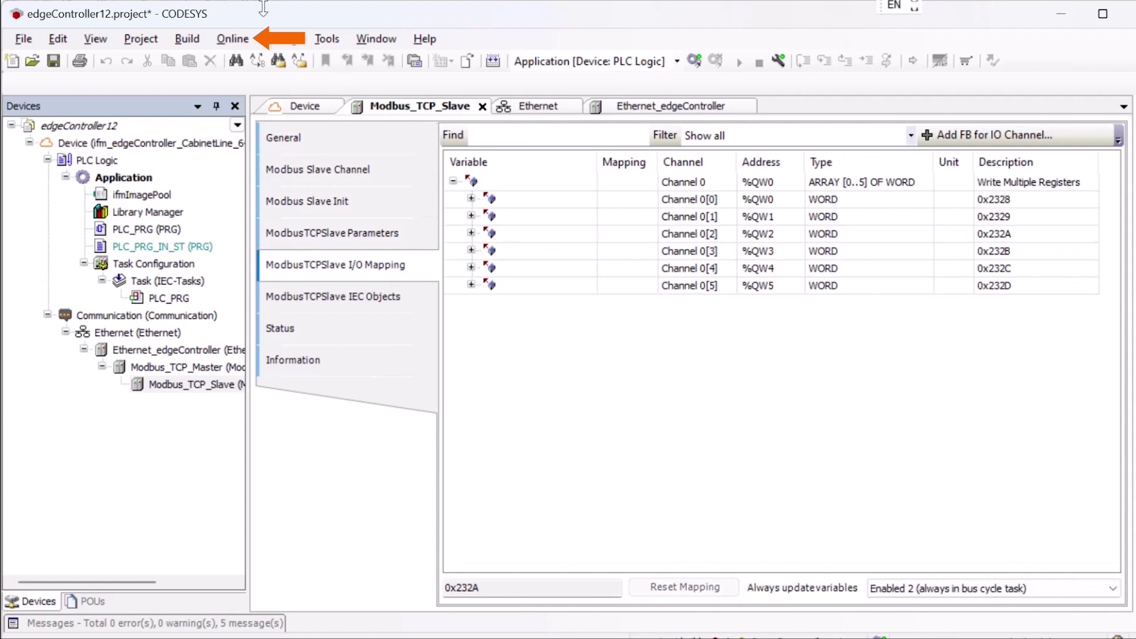
{"action": "left_click", "coordinate": [236, 39]}
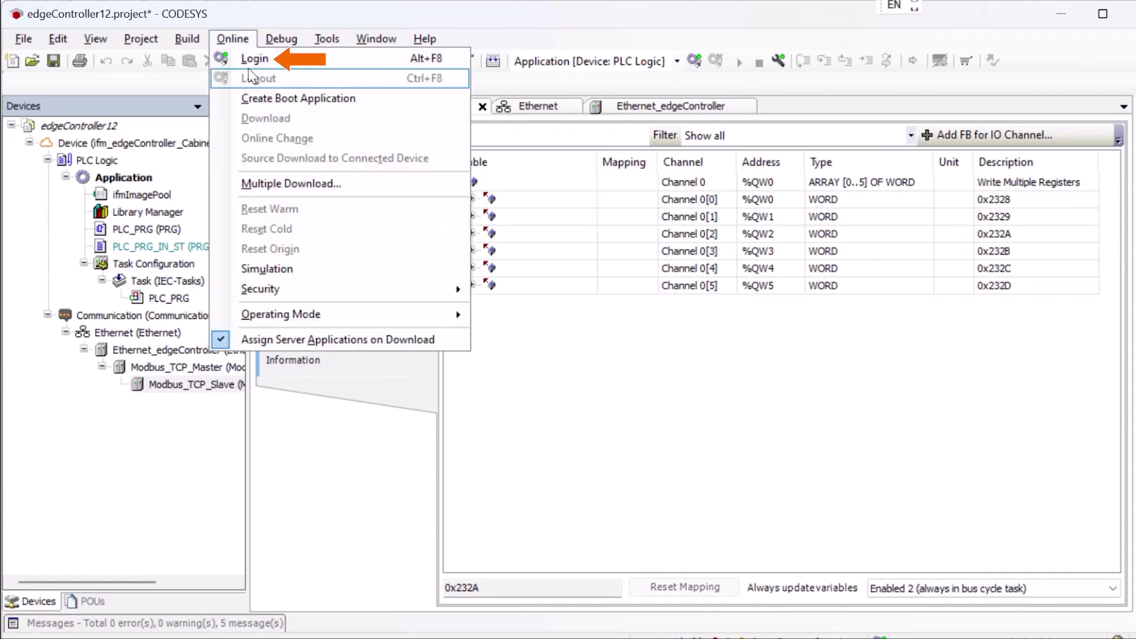
{"action": "left_click", "coordinate": [252, 56]}
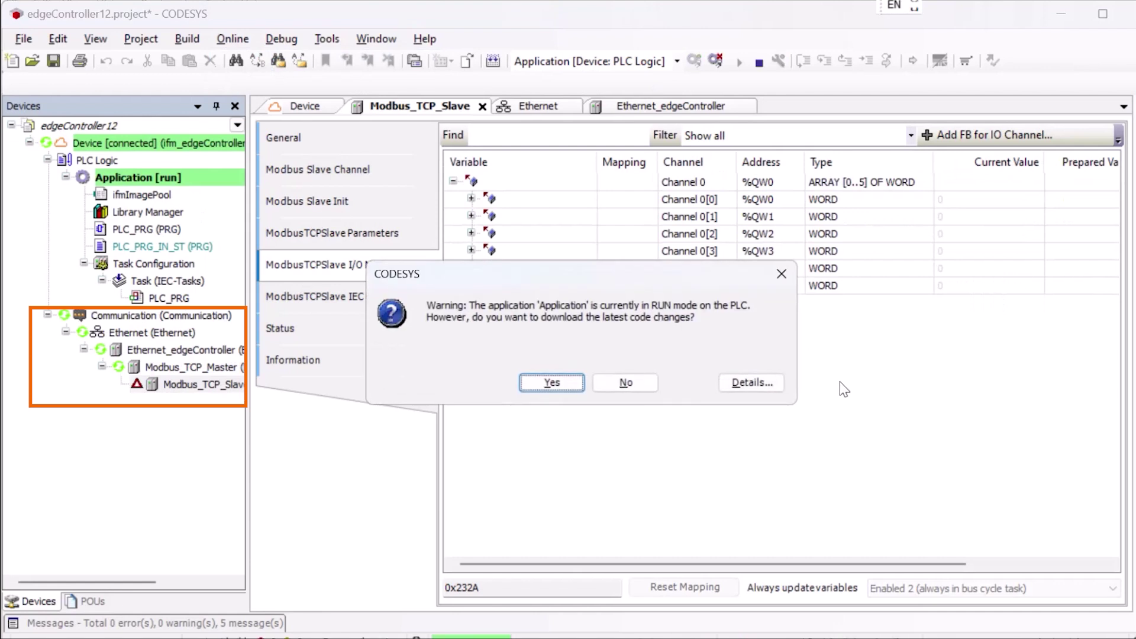
{"action": "left_click", "coordinate": [551, 383]}
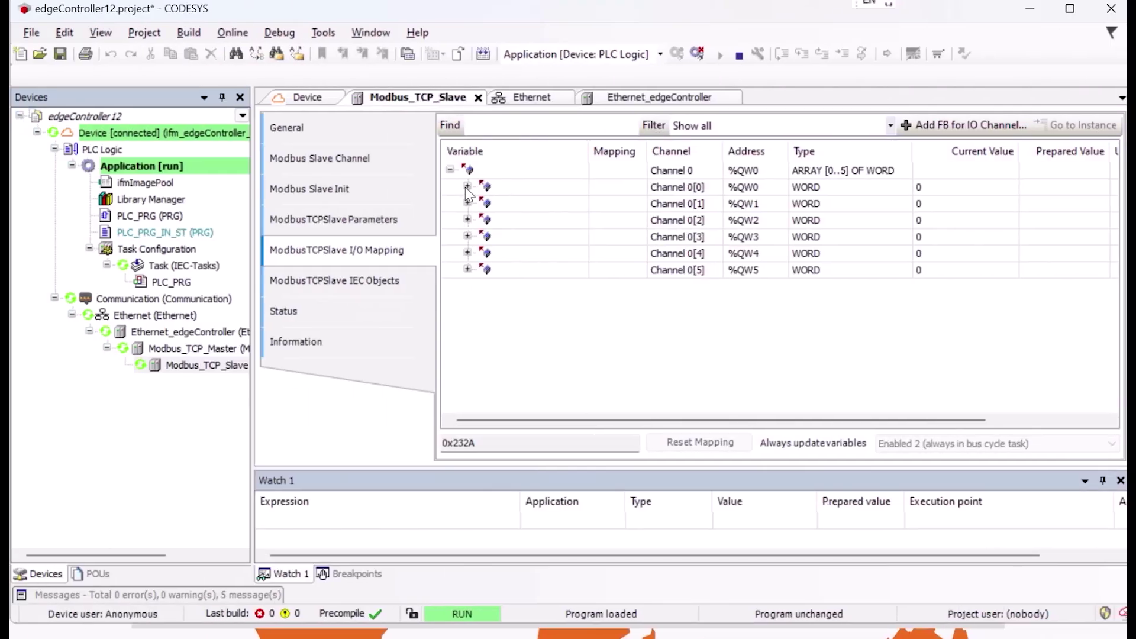
Step: Set Bit8 and Bit9 of Channel 0[0] to TRUE for IO-Link port mode and write the values to the controller
{"action": "left_click", "coordinate": [467, 187]}
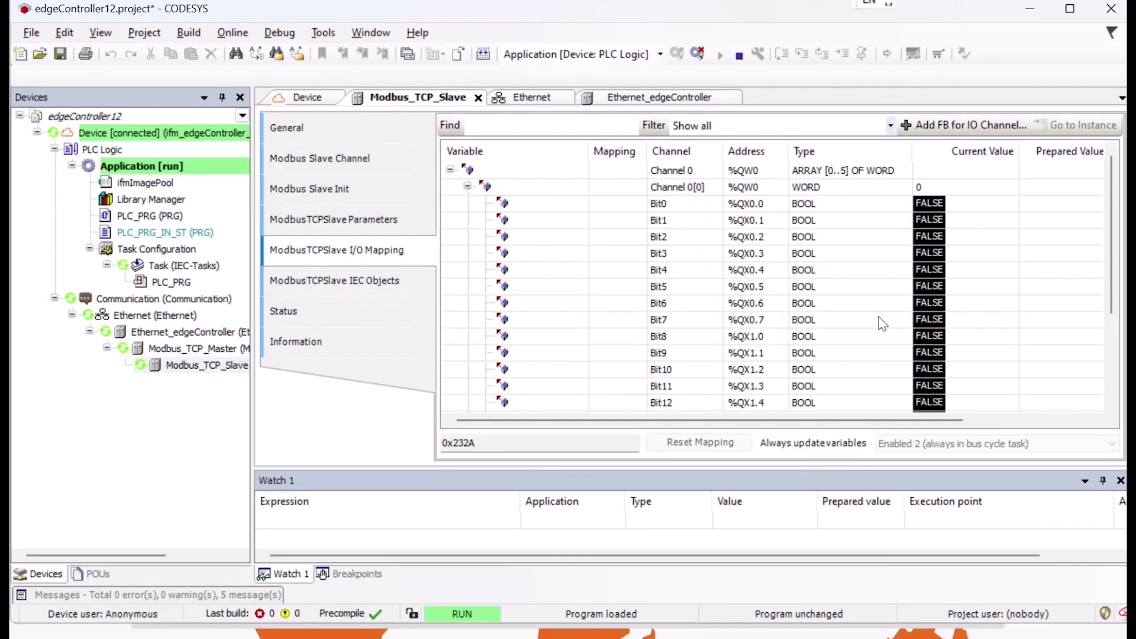
{"action": "left_click", "coordinate": [1043, 335]}
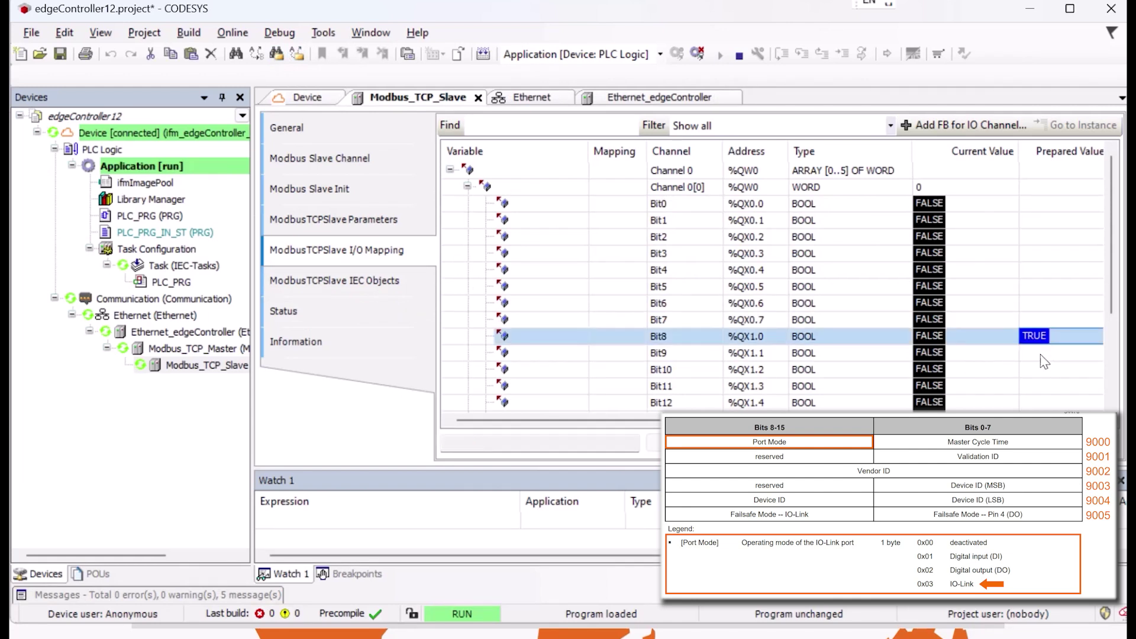
{"action": "left_click", "coordinate": [1045, 354]}
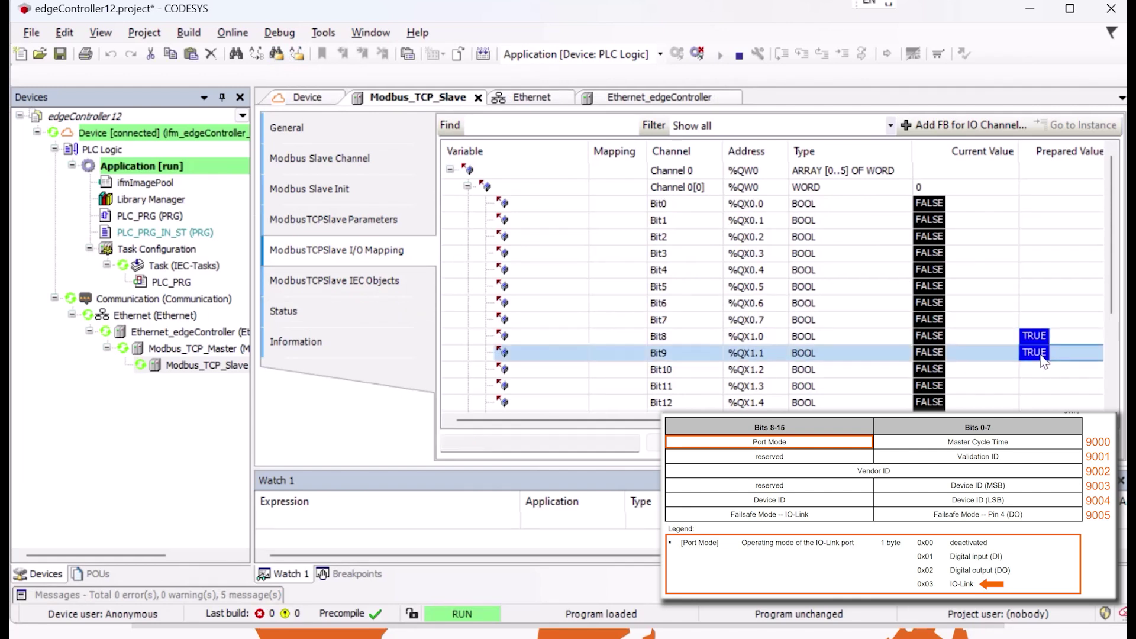
{"action": "left_click", "coordinate": [279, 33]}
{"action": "left_click", "coordinate": [340, 360]}
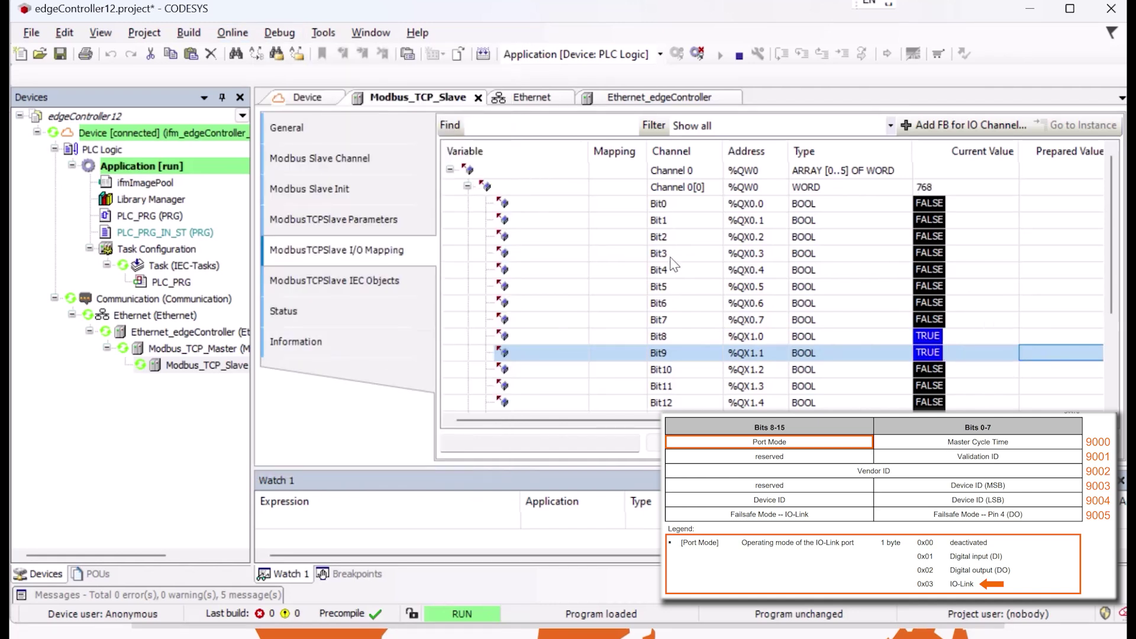
Step: Set Bit0 and Bit1 of Channel 0[1] to TRUE for the V1.1 Backup + Restore validation ID and write the values
{"action": "scroll", "coordinate": [990, 315], "scroll_direction": "down", "scroll_amount": 3}
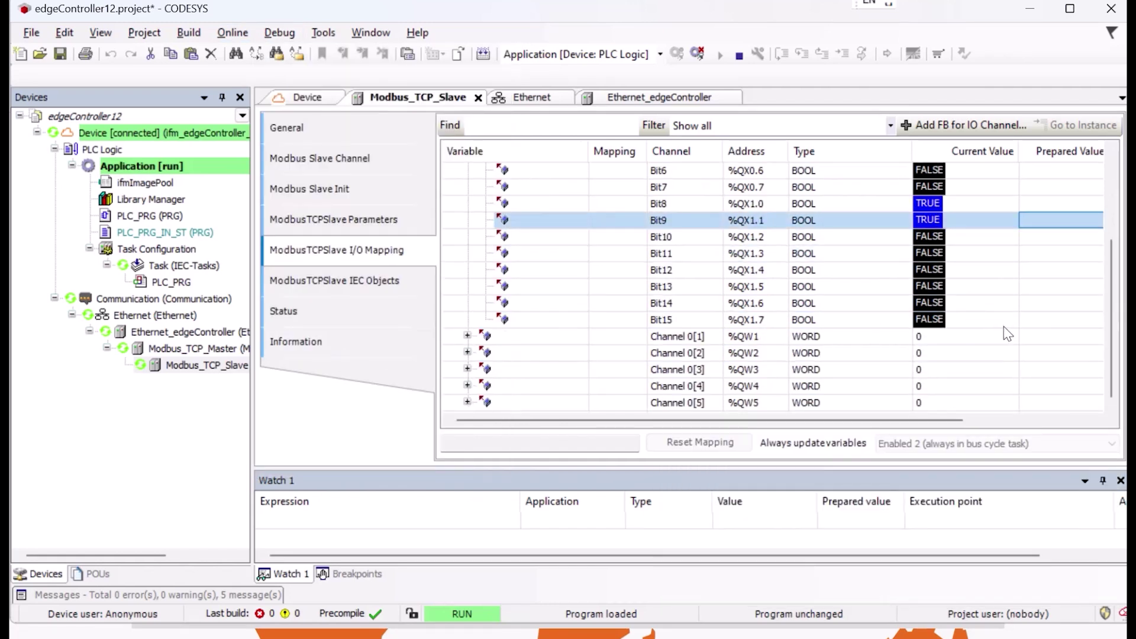
{"action": "left_click", "coordinate": [468, 336]}
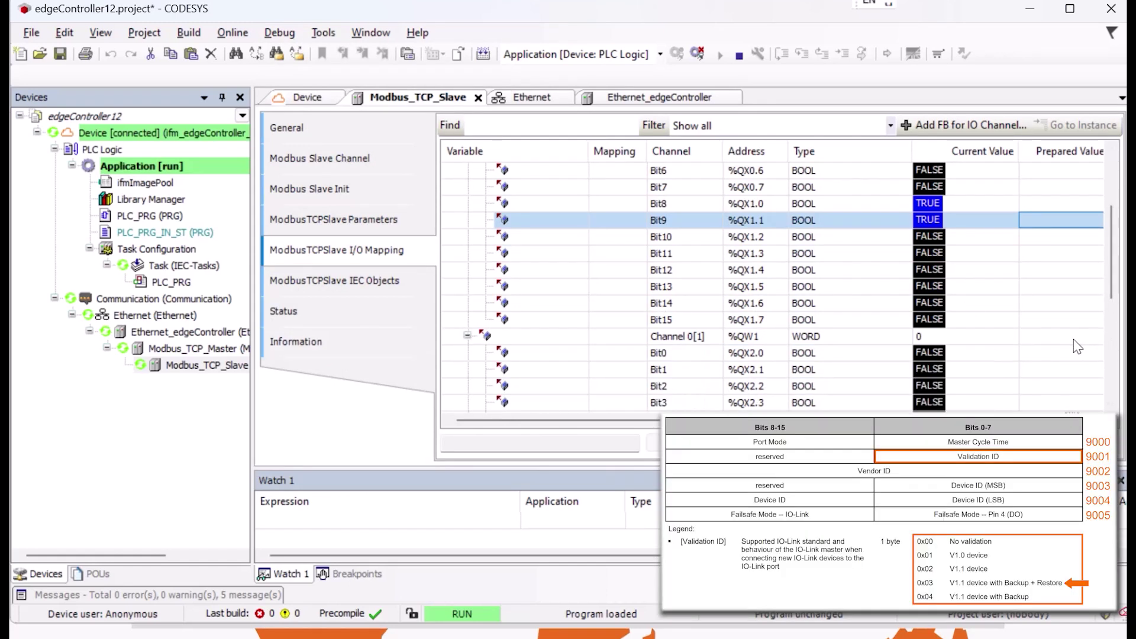
{"action": "left_click", "coordinate": [1055, 354]}
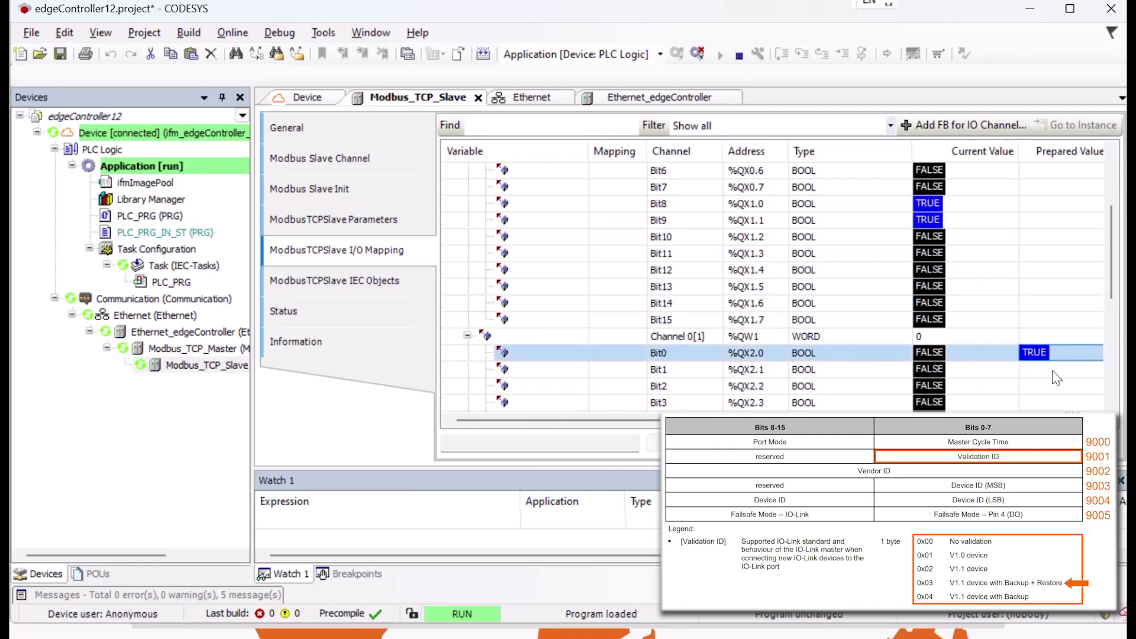
{"action": "left_click", "coordinate": [1058, 368]}
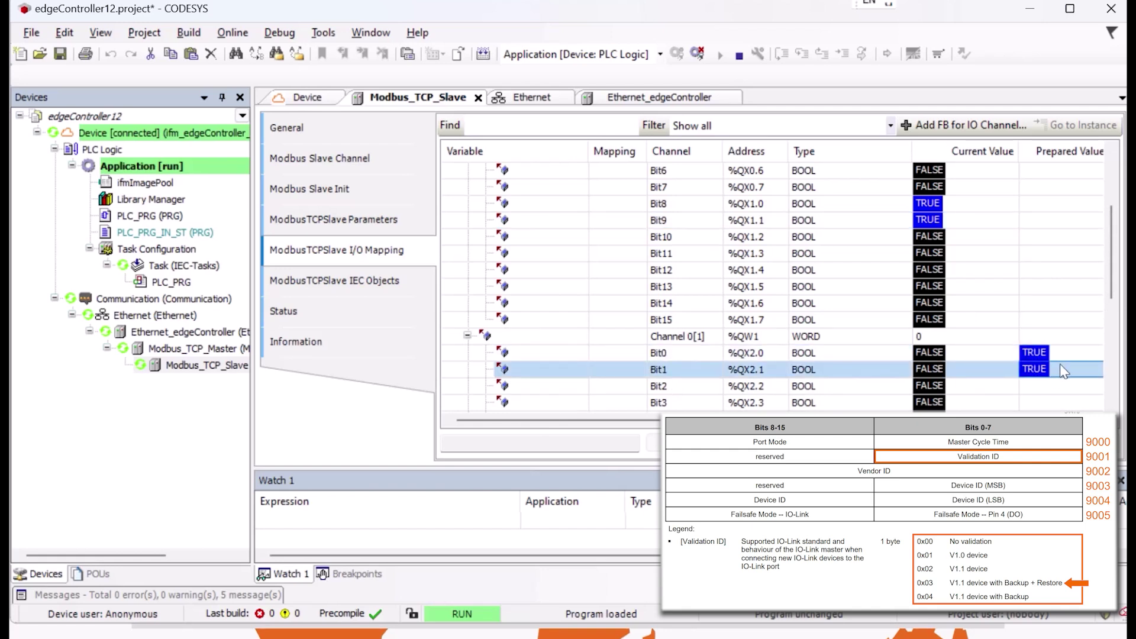
{"action": "left_click", "coordinate": [277, 33]}
{"action": "left_click", "coordinate": [332, 357]}
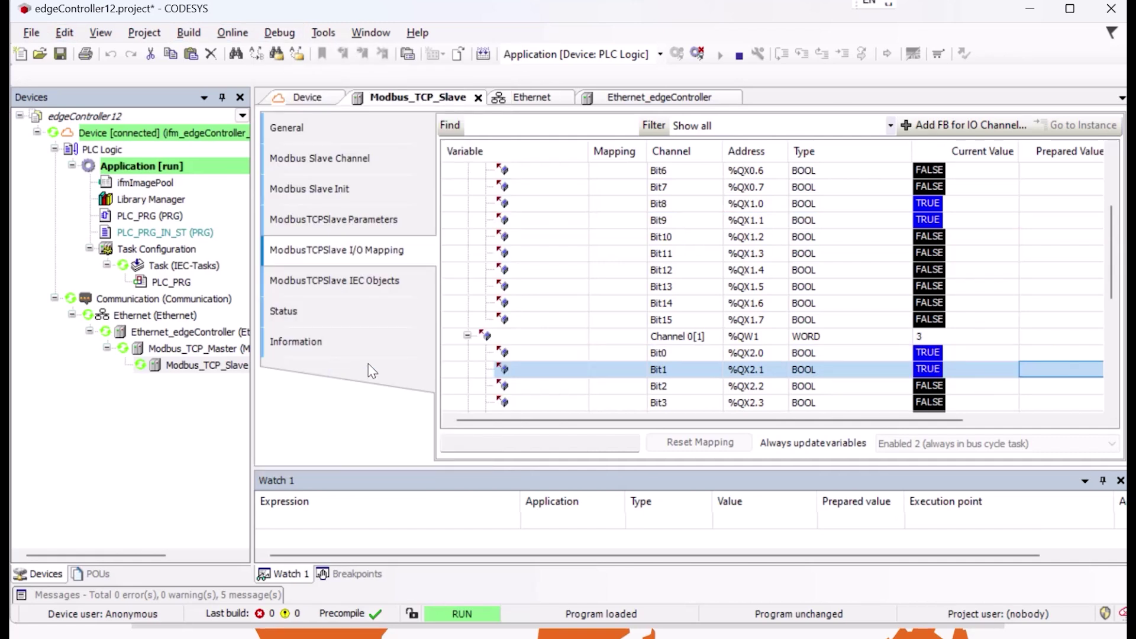
Step: Collapse the bit lists of Channel 0[1] and Channel 0[0] in the I/O mapping
{"action": "left_click", "coordinate": [468, 336]}
{"action": "scroll", "coordinate": [482, 284], "scroll_direction": "up", "scroll_amount": 3}
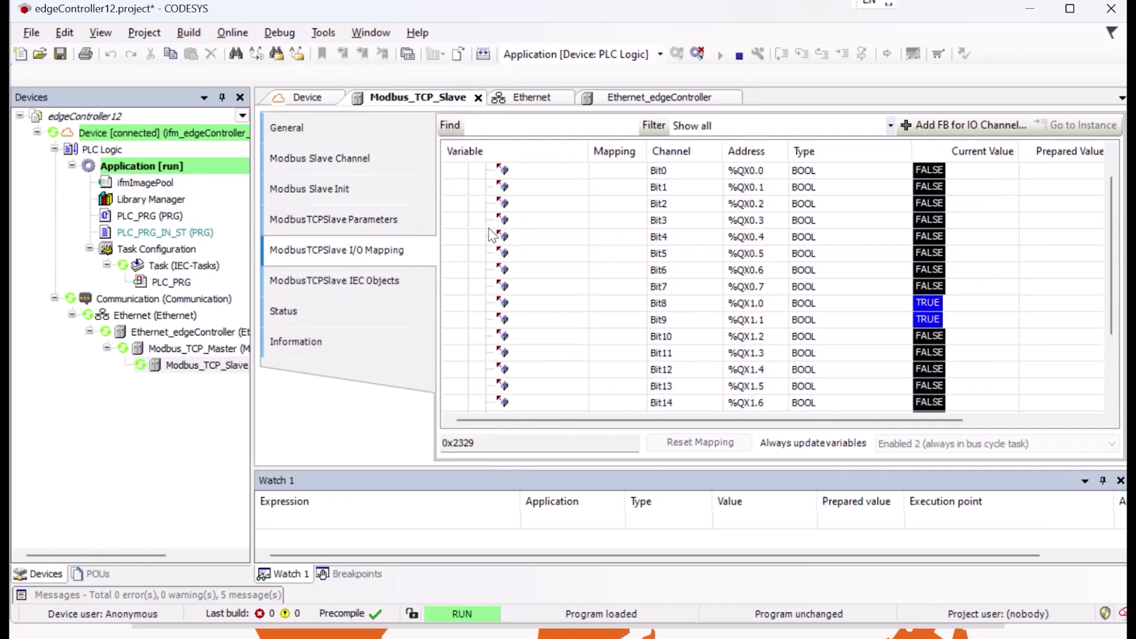
{"action": "scroll", "coordinate": [493, 235], "scroll_direction": "up", "scroll_amount": 1}
{"action": "left_click", "coordinate": [468, 187]}
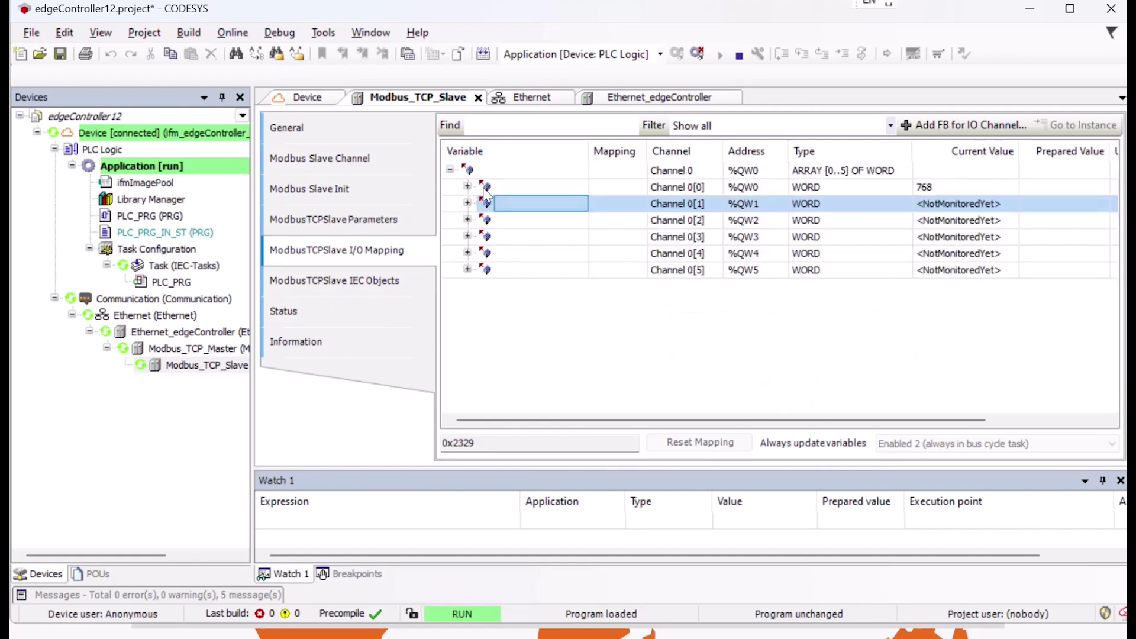
Step: Switch to the web browser, open ifm's Singapore English site, and find the product page of the PN2093 pressure sensor
{"action": "left_click", "coordinate": [1061, 225]}
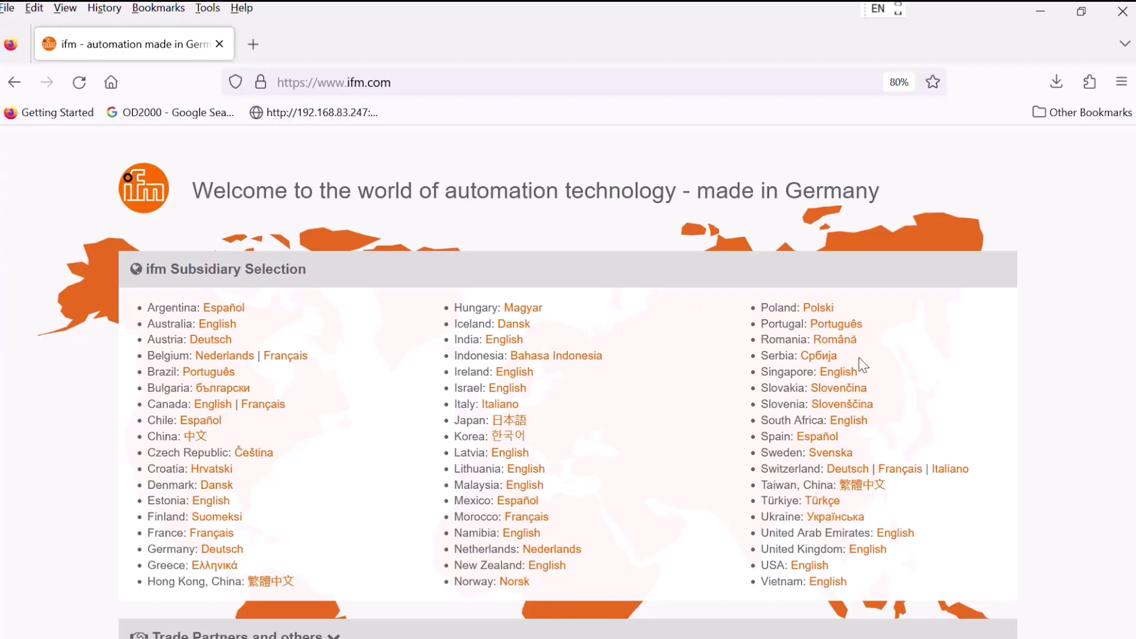
{"action": "left_click", "coordinate": [852, 374]}
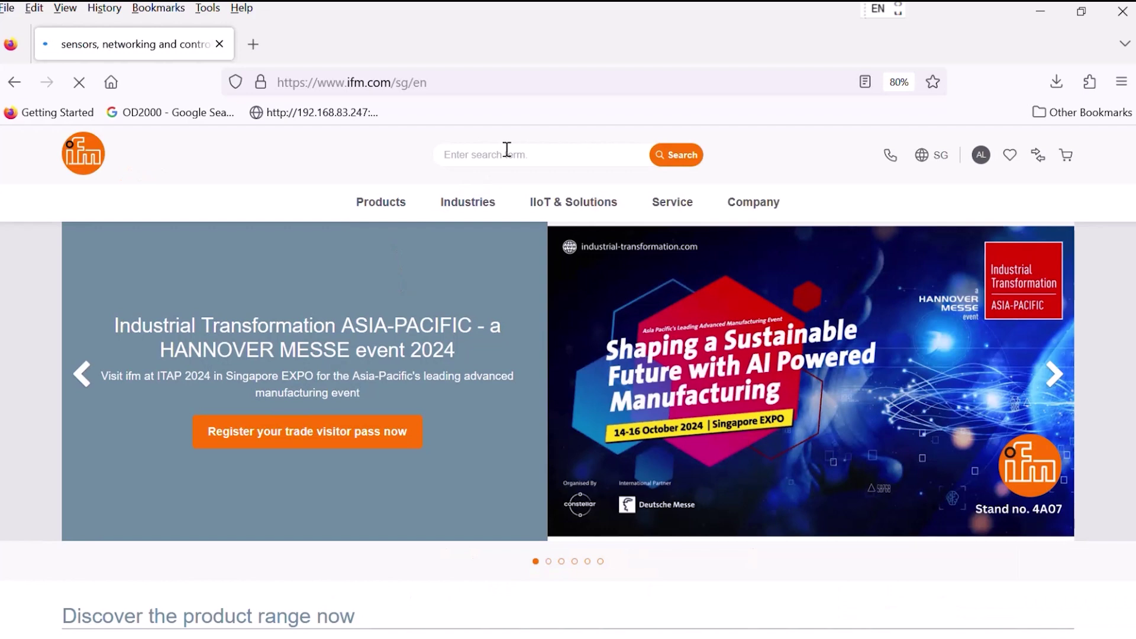
{"action": "left_click", "coordinate": [507, 149]}
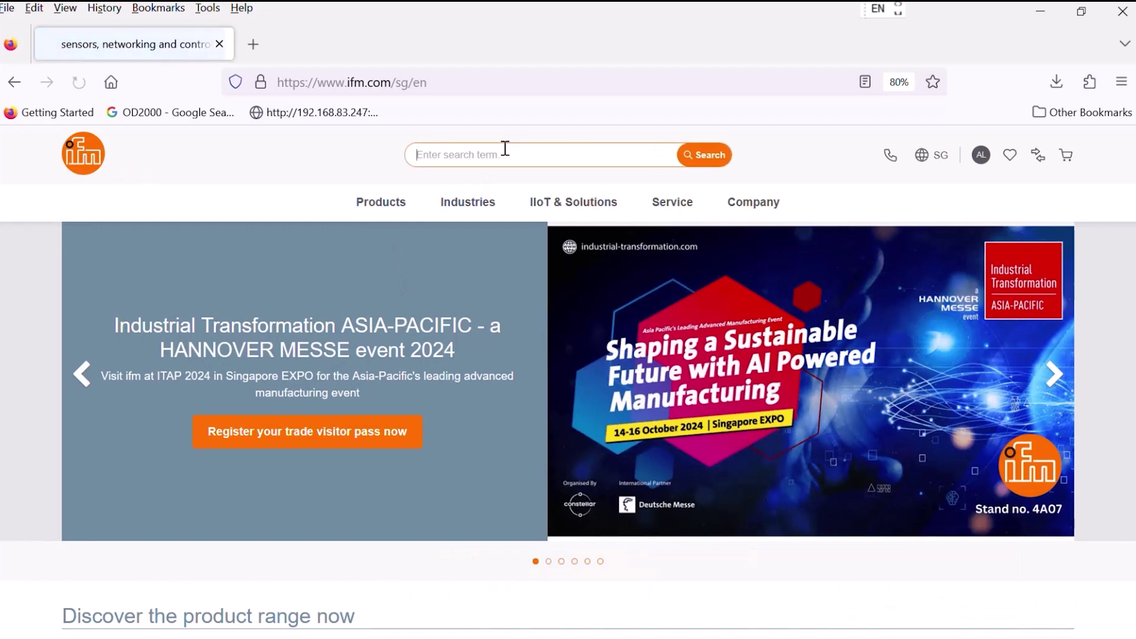
{"action": "type", "text": "PN2093"}
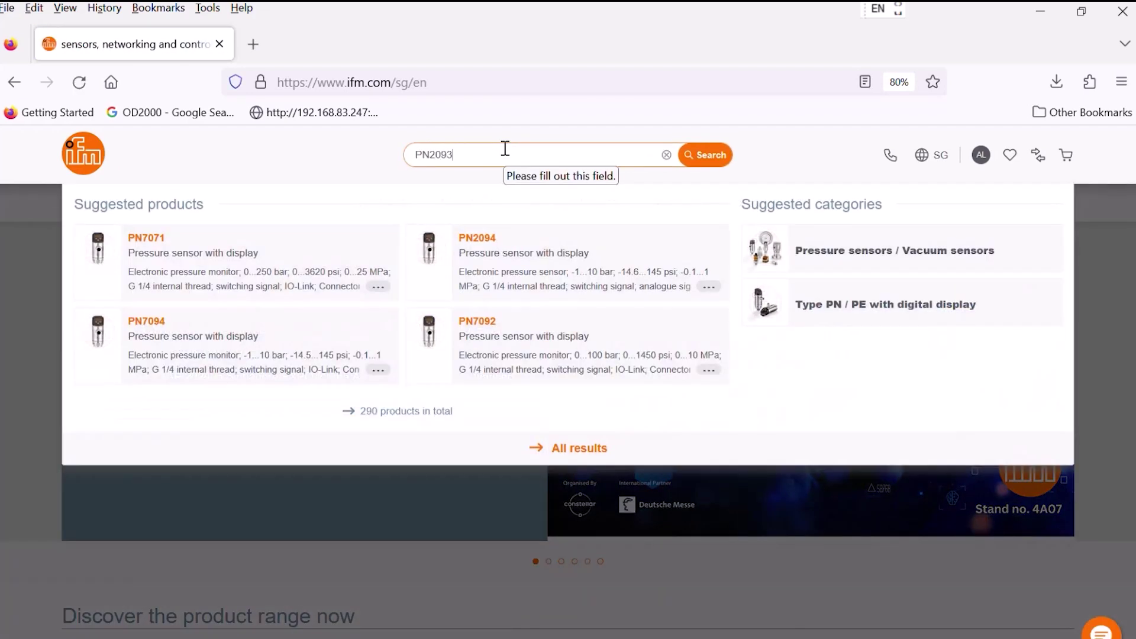
{"action": "key", "text": "Return"}
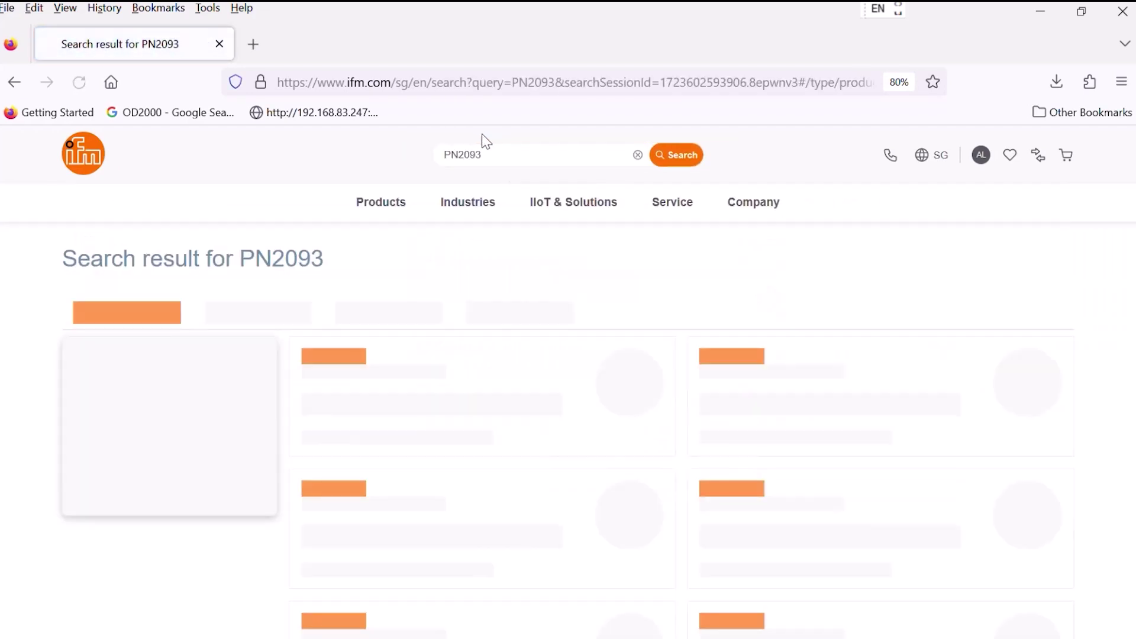
{"action": "left_click", "coordinate": [84, 390]}
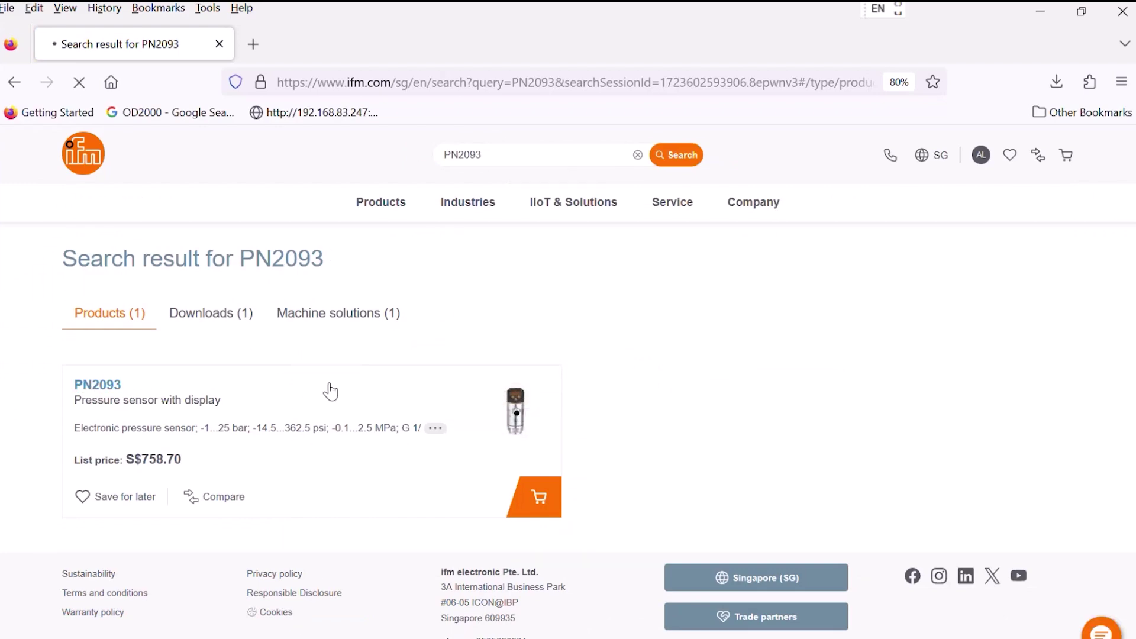
Step: Open the PN2093's English IO-Link Interface Description PDF for the factory setting (CMPT = 2) and look up the vendor ID and device ID
{"action": "scroll", "coordinate": [352, 421], "scroll_direction": "down", "scroll_amount": 10}
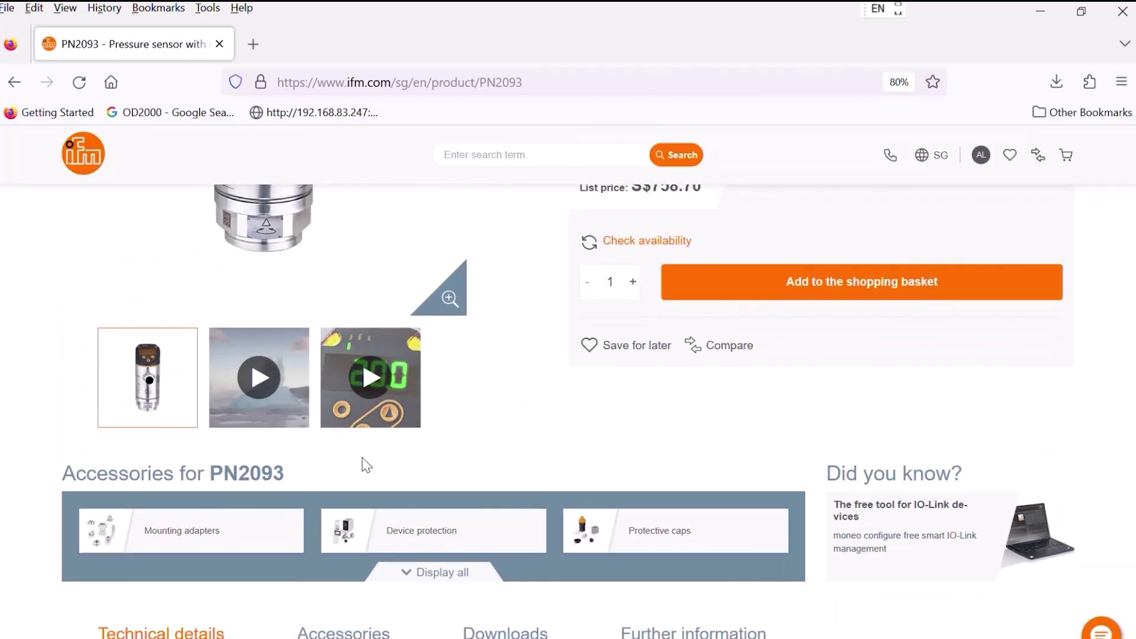
{"action": "left_click", "coordinate": [501, 508]}
{"action": "scroll", "coordinate": [355, 509], "scroll_direction": "down", "scroll_amount": 8}
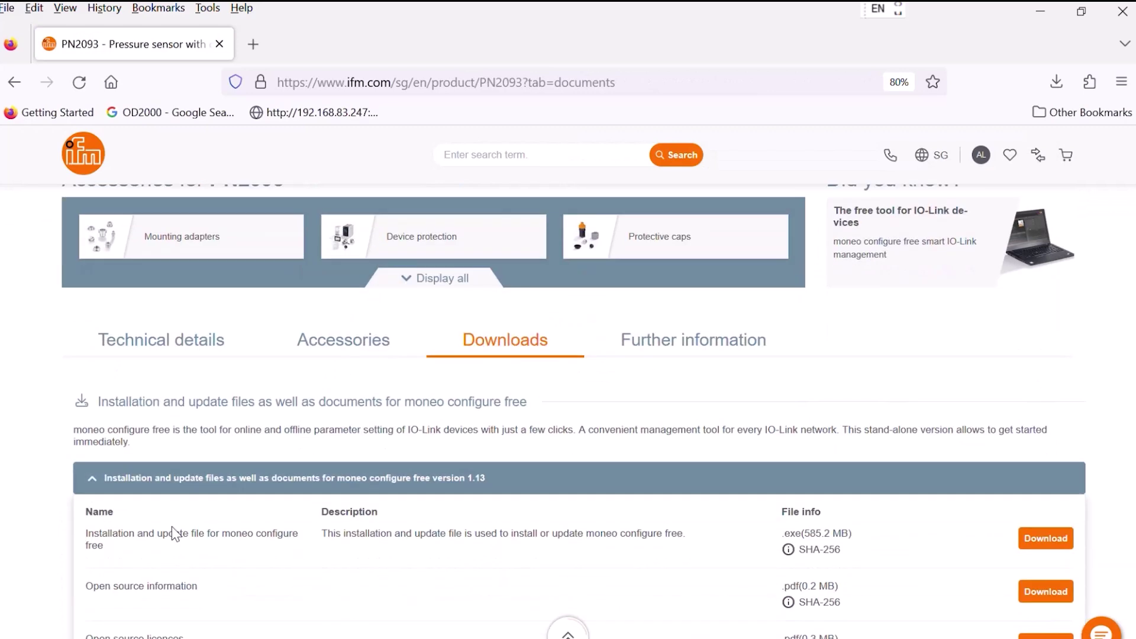
{"action": "scroll", "coordinate": [222, 501], "scroll_direction": "down", "scroll_amount": 14}
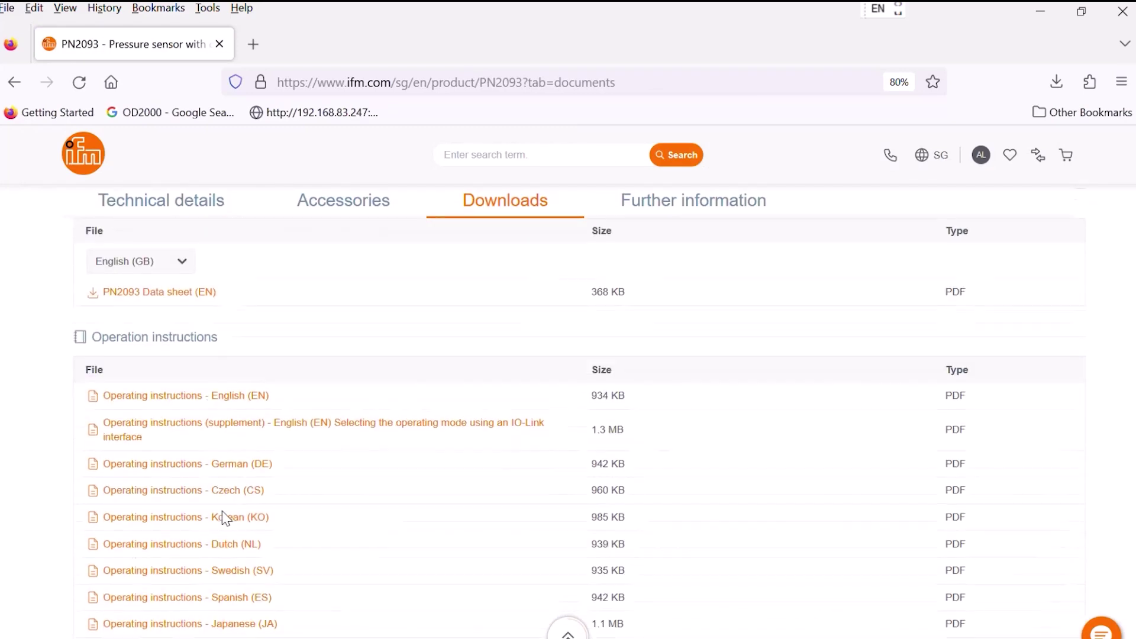
{"action": "scroll", "coordinate": [285, 524], "scroll_direction": "down", "scroll_amount": 5}
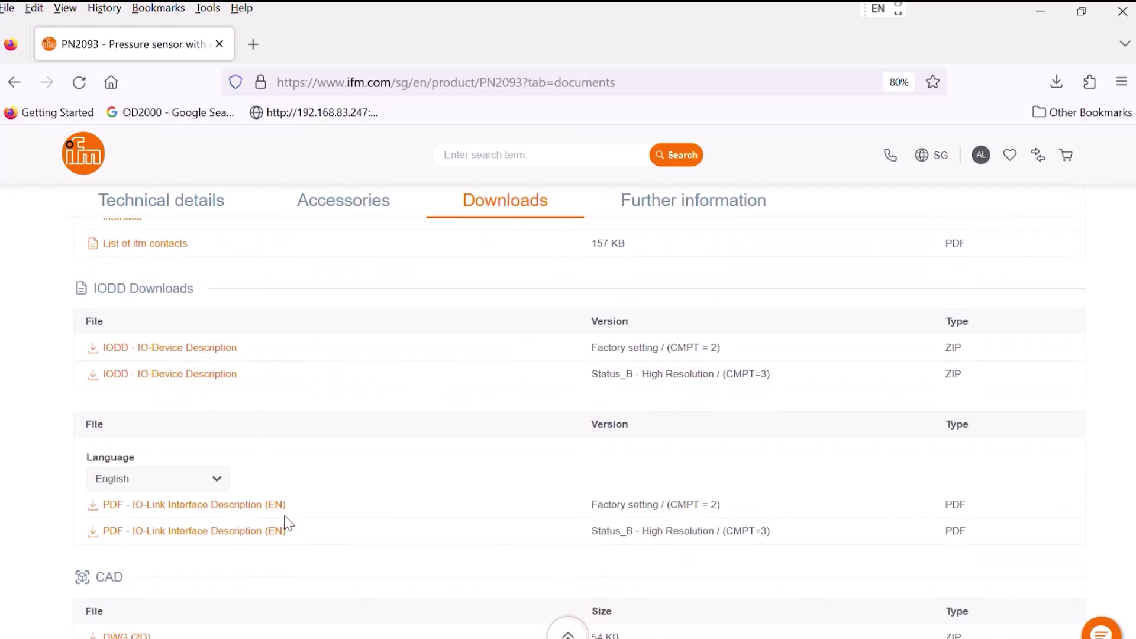
{"action": "left_click", "coordinate": [217, 512]}
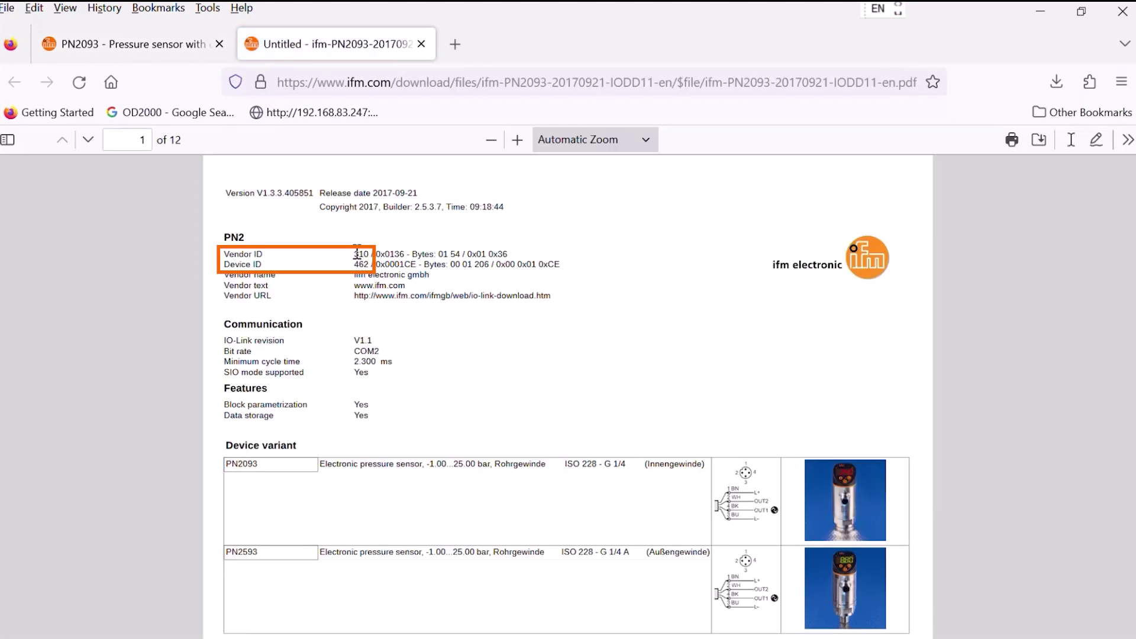
{"action": "left_click_drag", "start_coordinate": [354, 254], "coordinate": [369, 265]}
{"action": "left_click", "coordinate": [488, 350]}
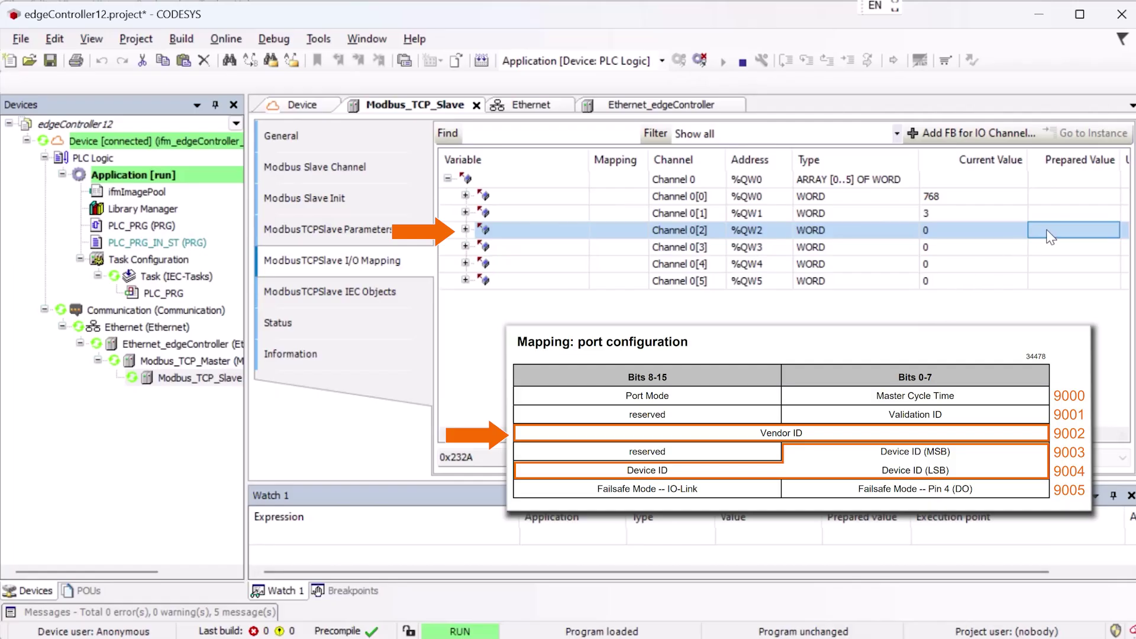
Step: Back in CODESYS, set Channel 0[2] to vendor ID 310 and Channel 0[4] to device ID 462, and write the values to the controller
{"action": "left_click", "coordinate": [1051, 237]}
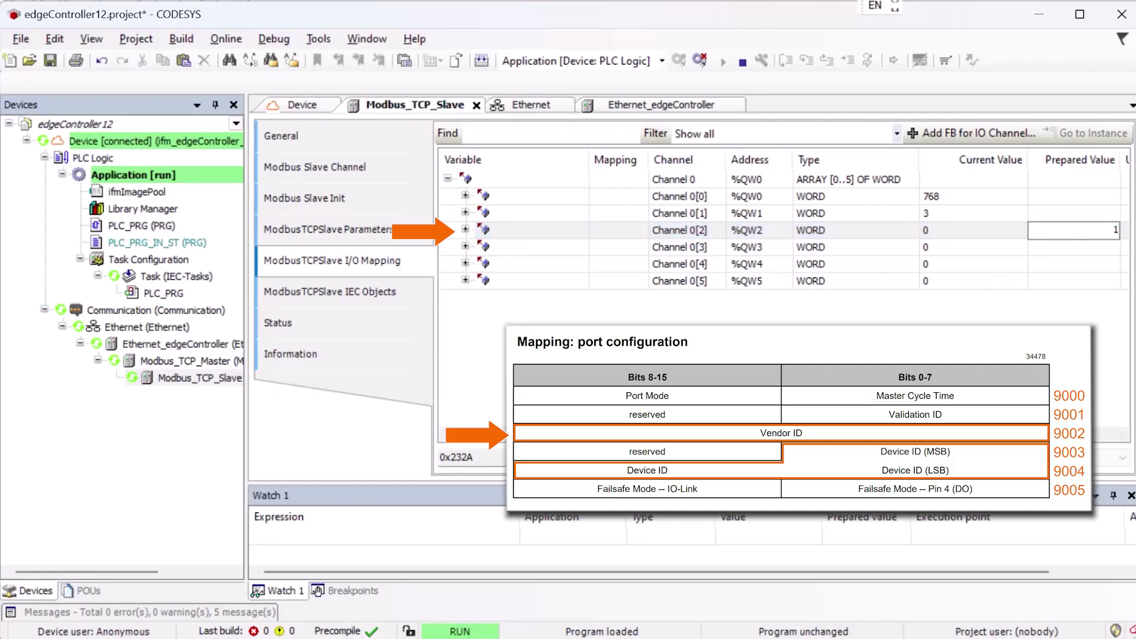
{"action": "type", "text": "310"}
{"action": "left_click", "coordinate": [1060, 271]}
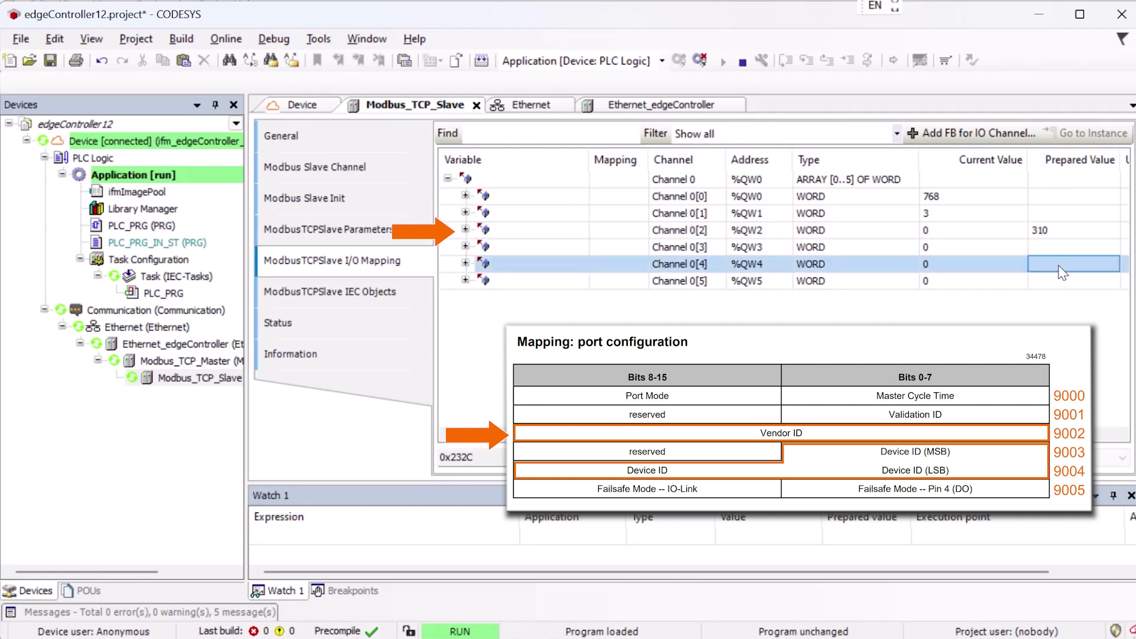
{"action": "left_click", "coordinate": [1060, 268]}
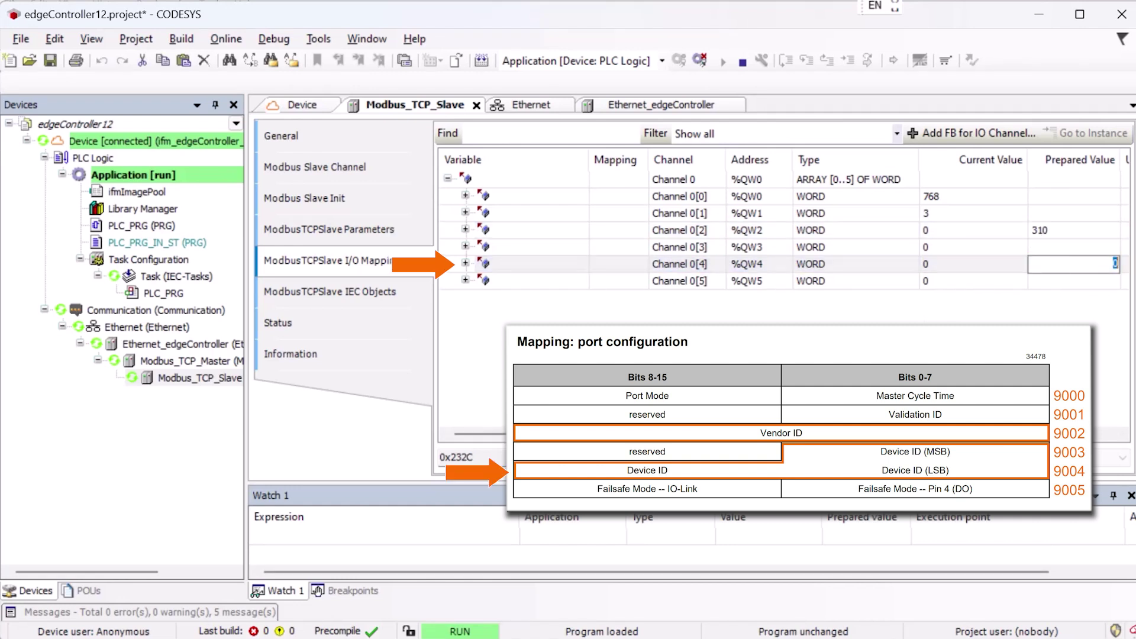
{"action": "type", "text": "462"}
{"action": "key", "text": "Return"}
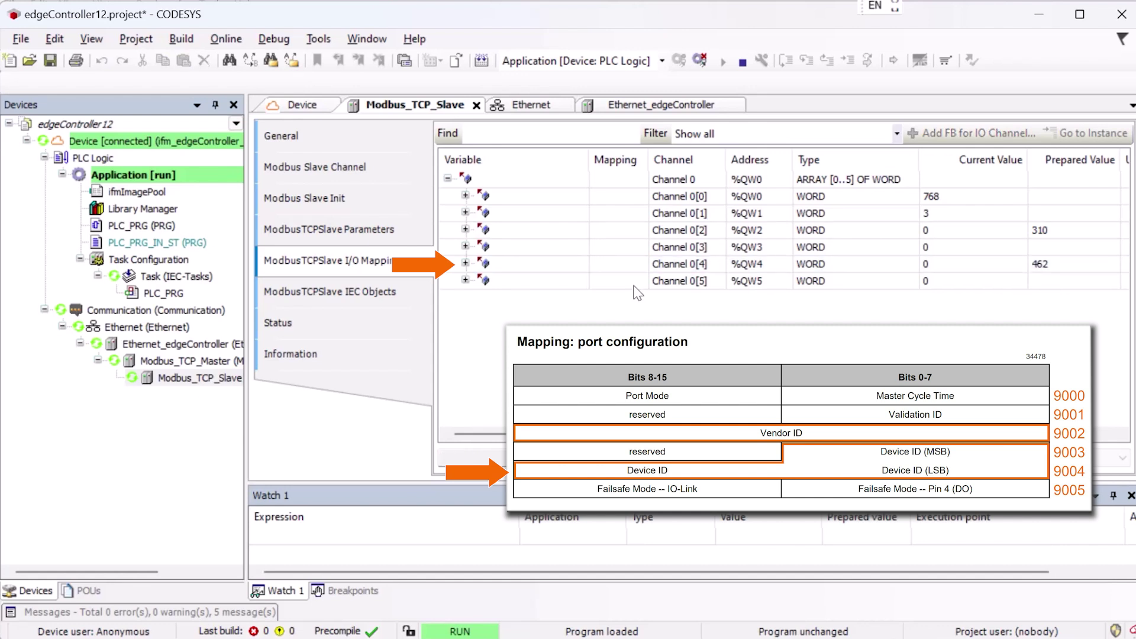
{"action": "left_click", "coordinate": [273, 39]}
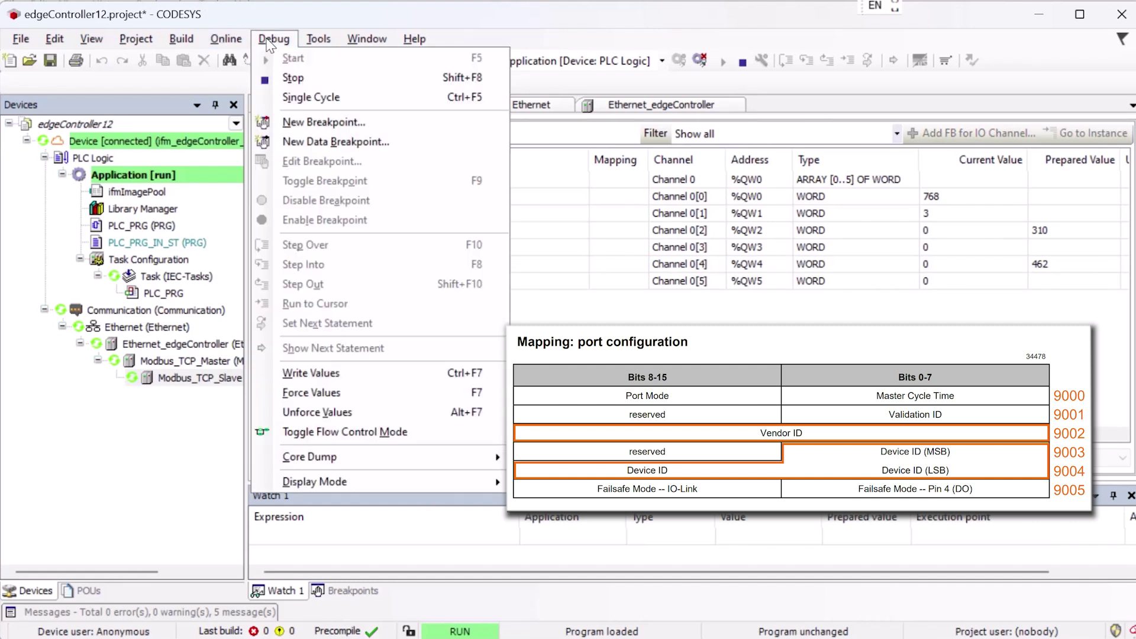
{"action": "left_click", "coordinate": [322, 374]}
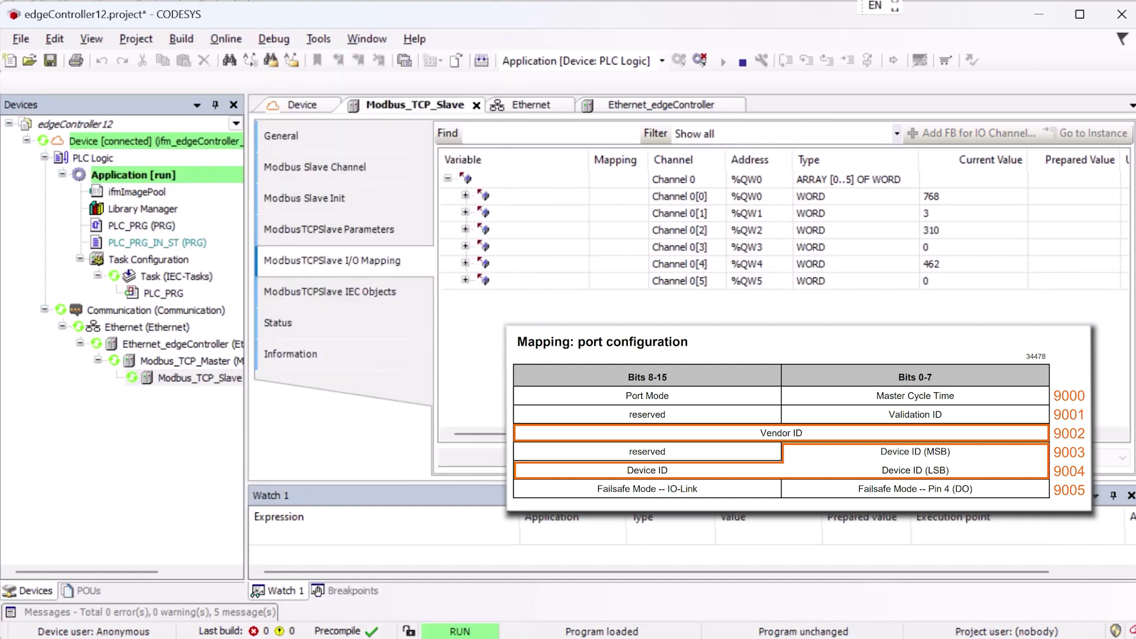